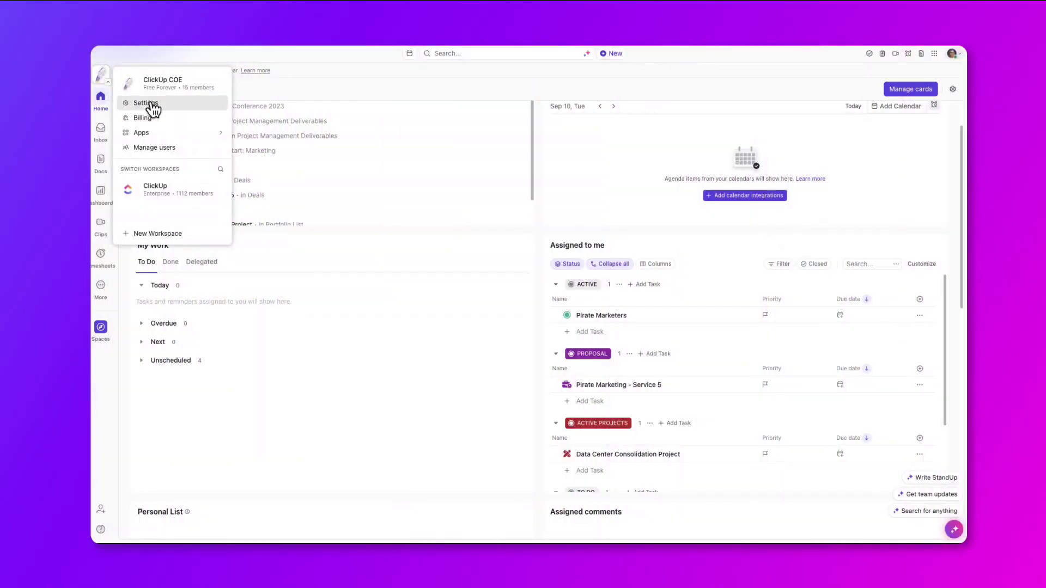
In Spaces settings, check the Archived and Inaccessible Spaces tabs, then return to active spaces.
click(146, 103)
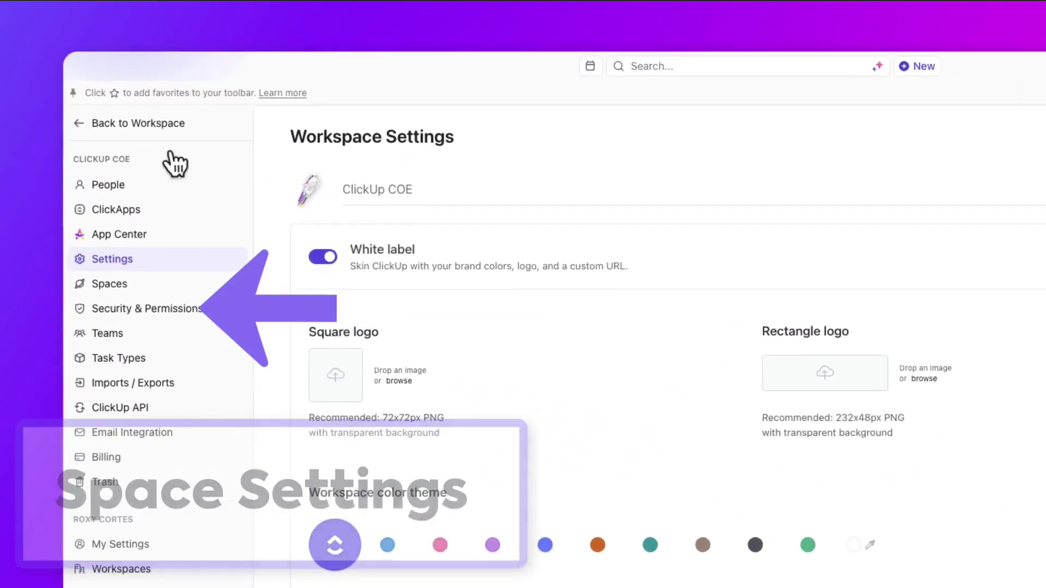
click(181, 319)
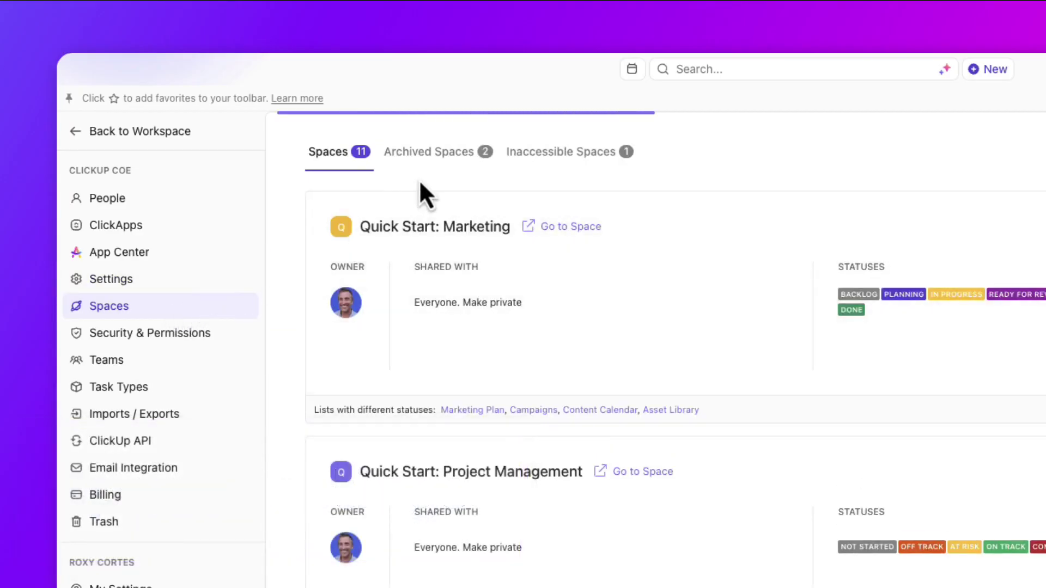
click(443, 163)
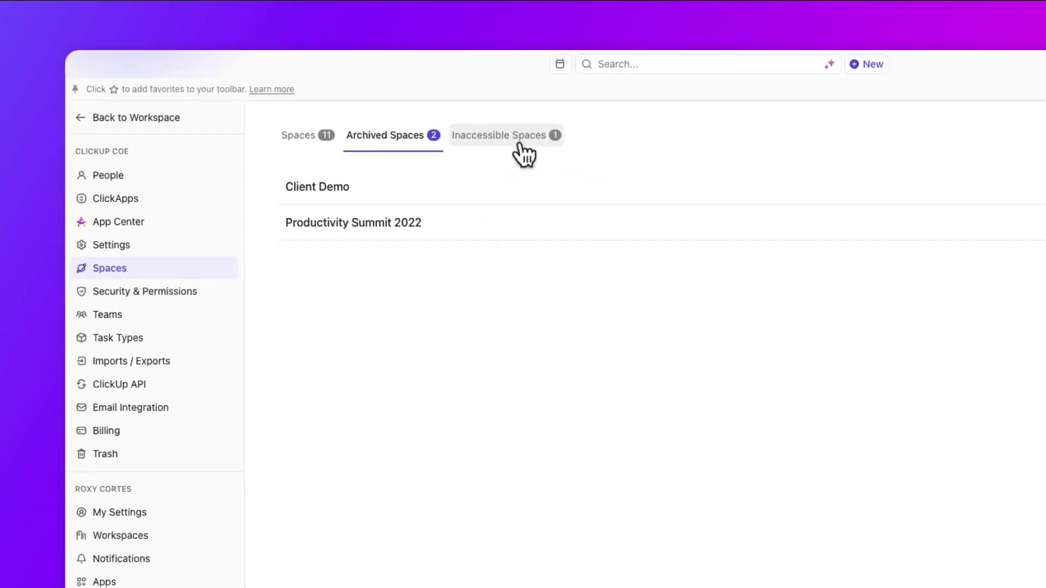
click(577, 156)
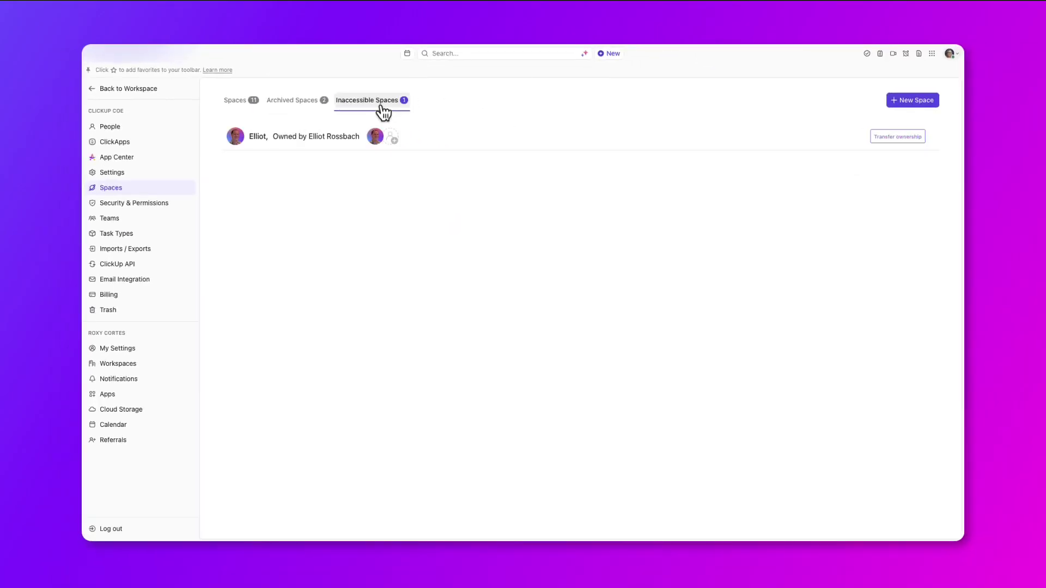
click(240, 101)
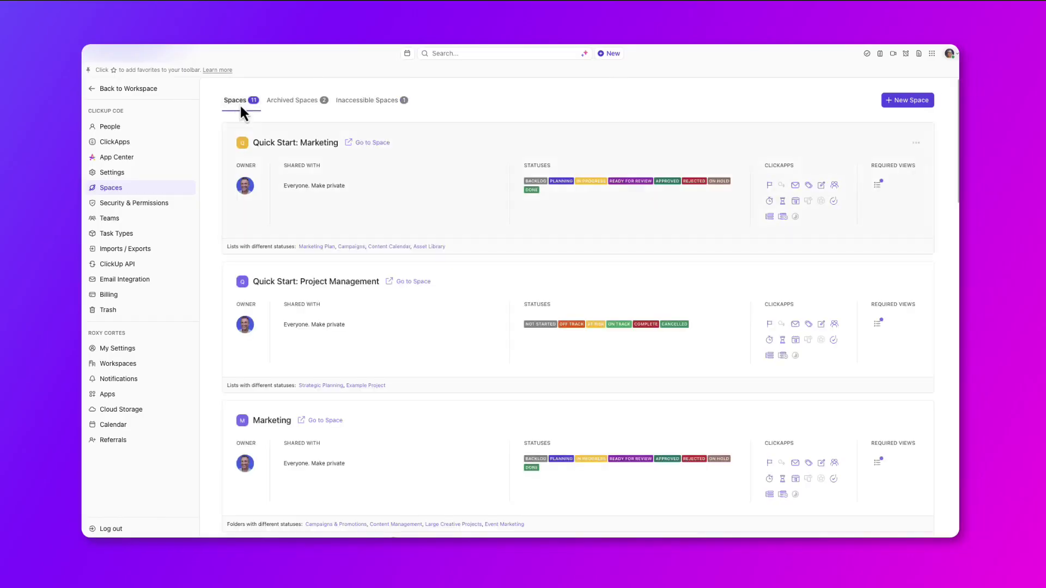
Review the Time Management Conference 2023 space's options, then view the Inaccessible Spaces list.
scroll(947, 381, down, 15)
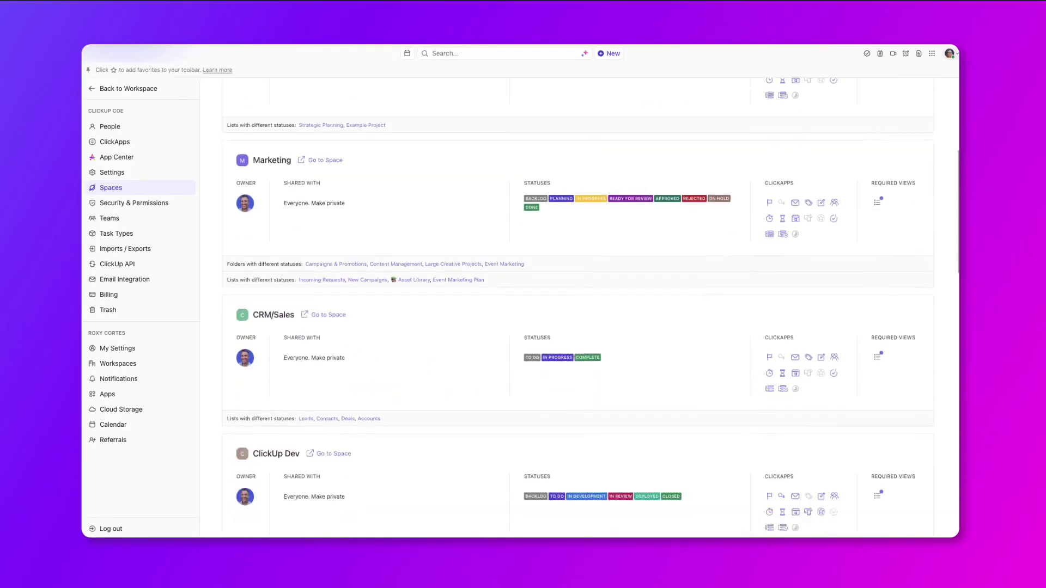
scroll(948, 386, down, 5)
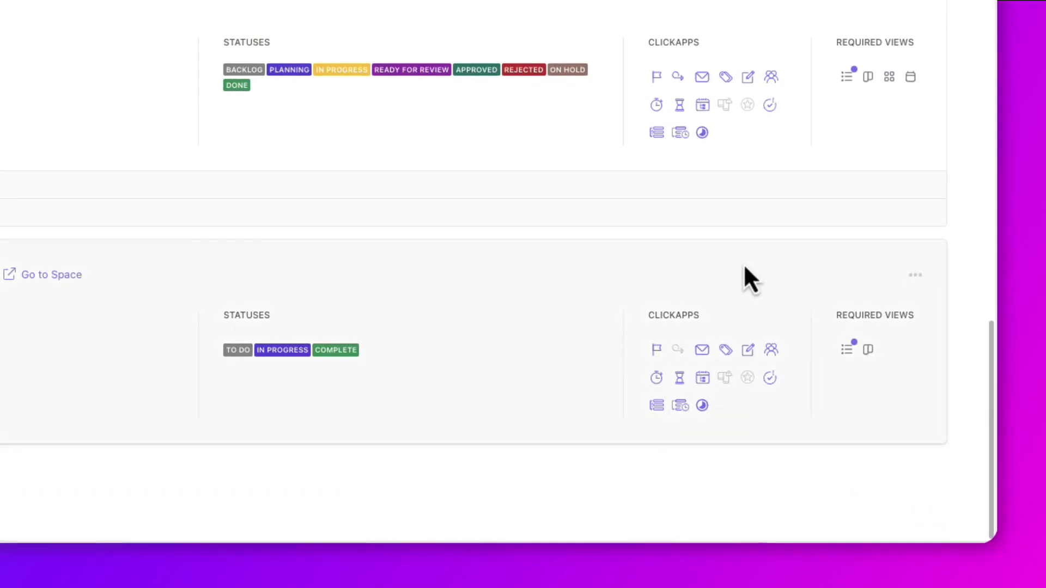
click(917, 276)
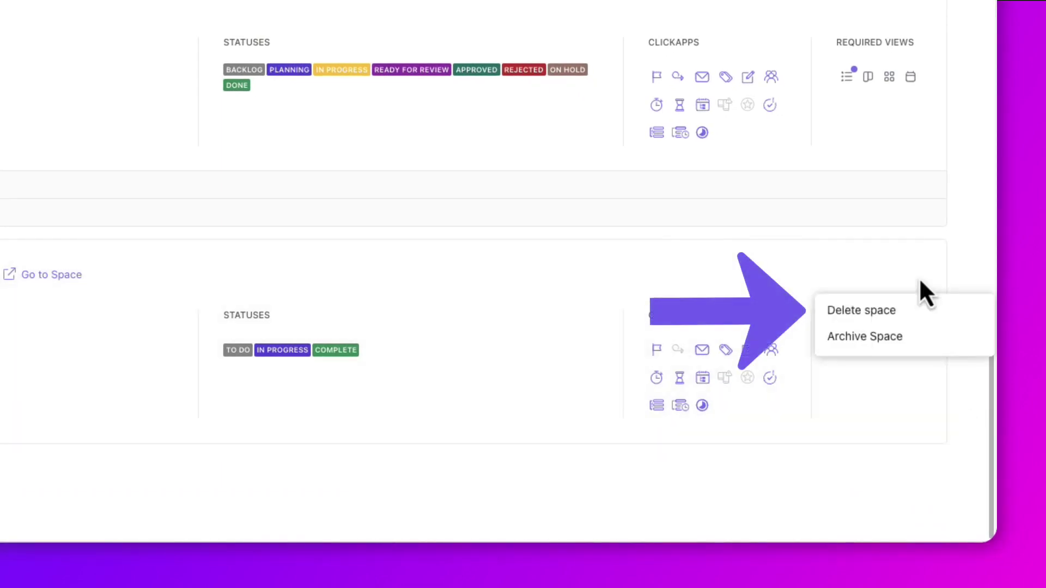
click(906, 341)
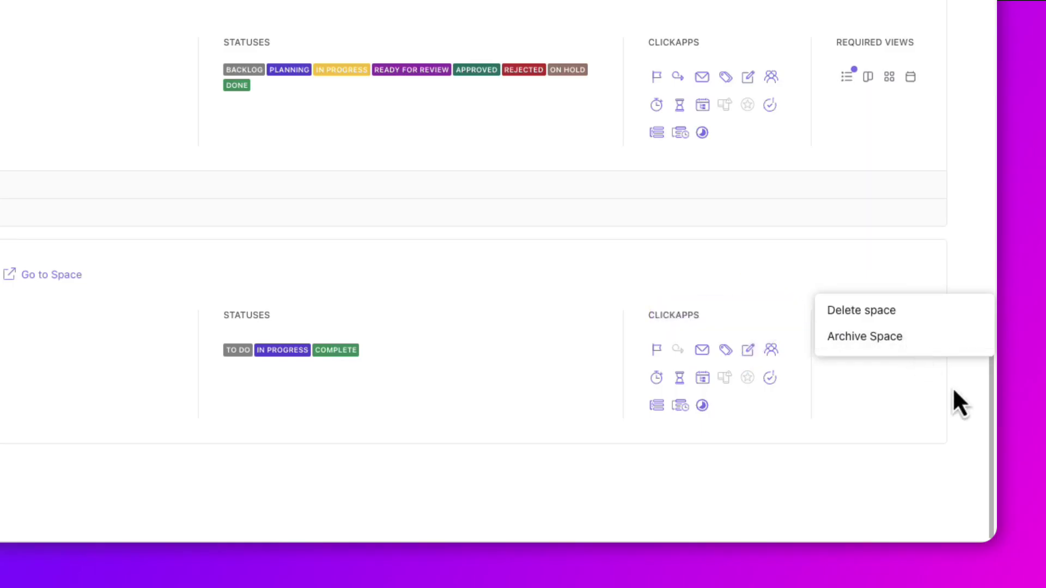
scroll(975, 402, up, 10)
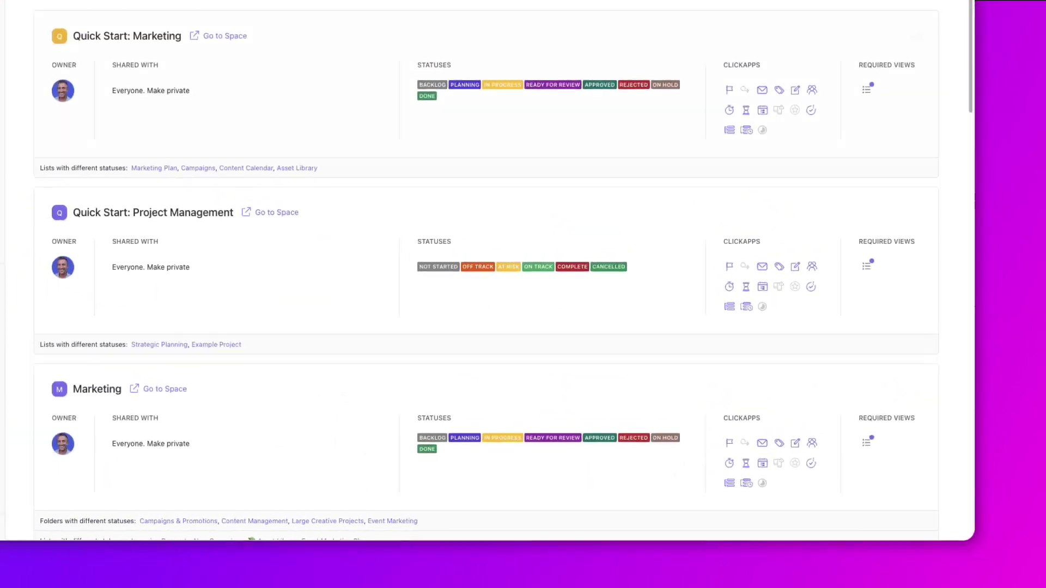
click(371, 100)
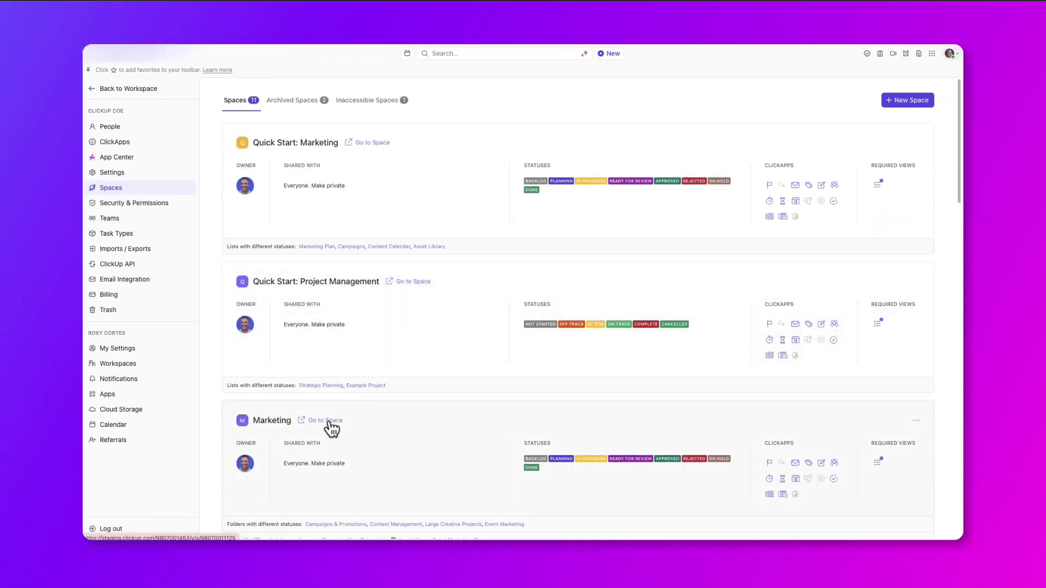
Open Marketing's Website list and expand the Large Creative Projects and Event Marketing folders.
click(327, 421)
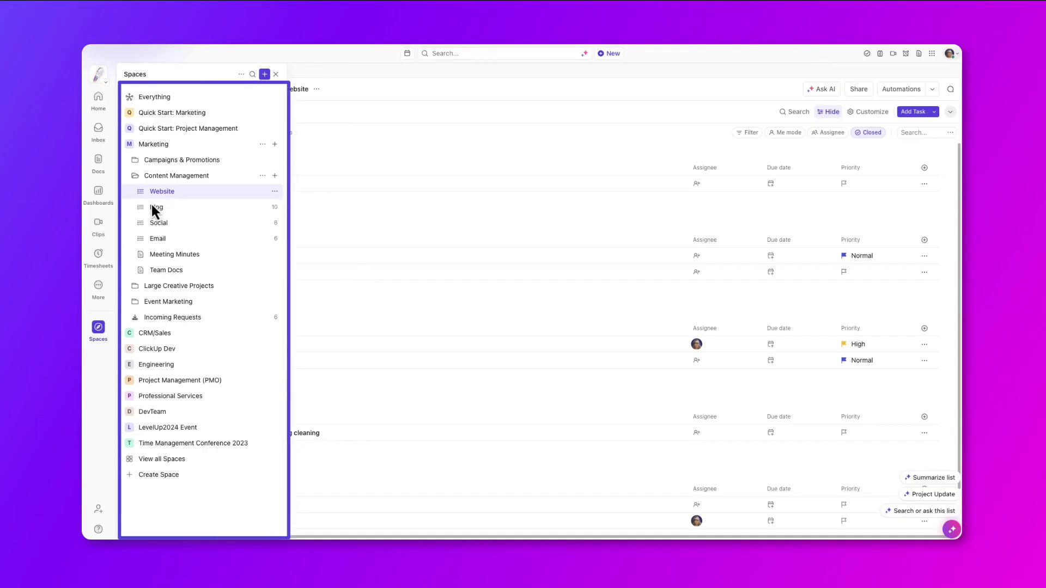
click(135, 285)
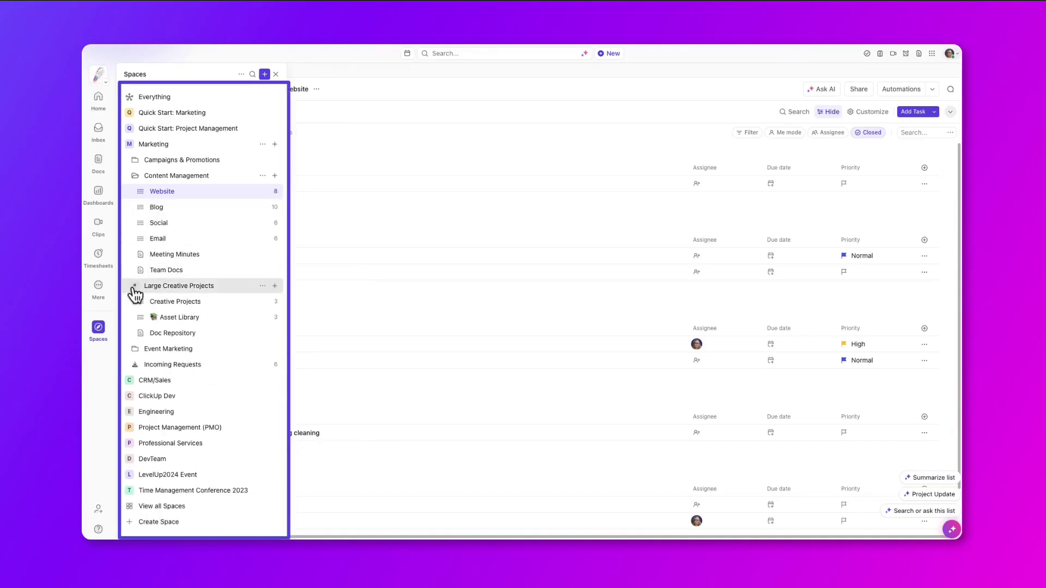
click(134, 349)
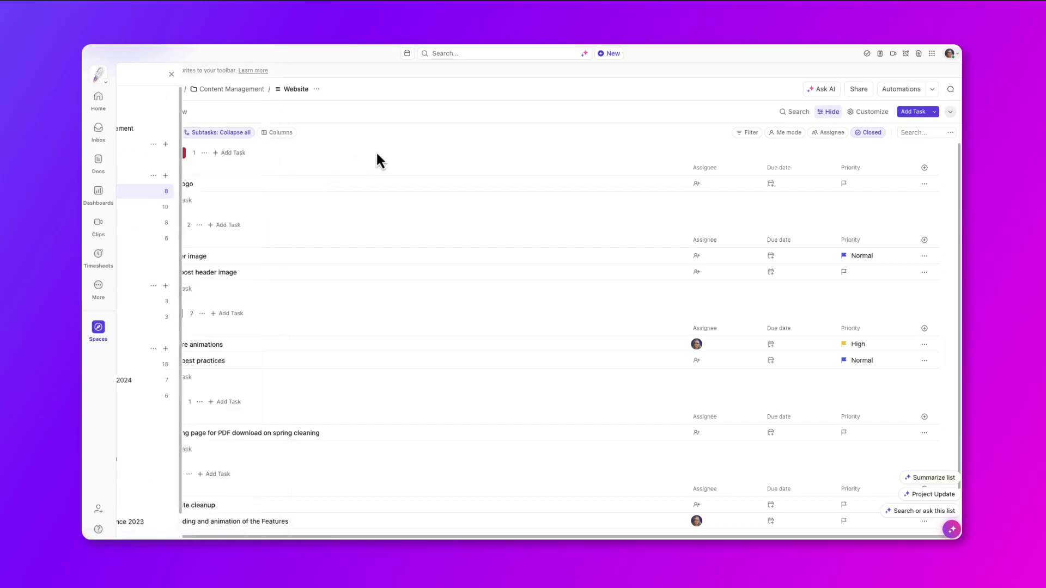
Post 'Is this still active?' on the Recording and animation of the Features task.
scroll(377, 155, down, 1)
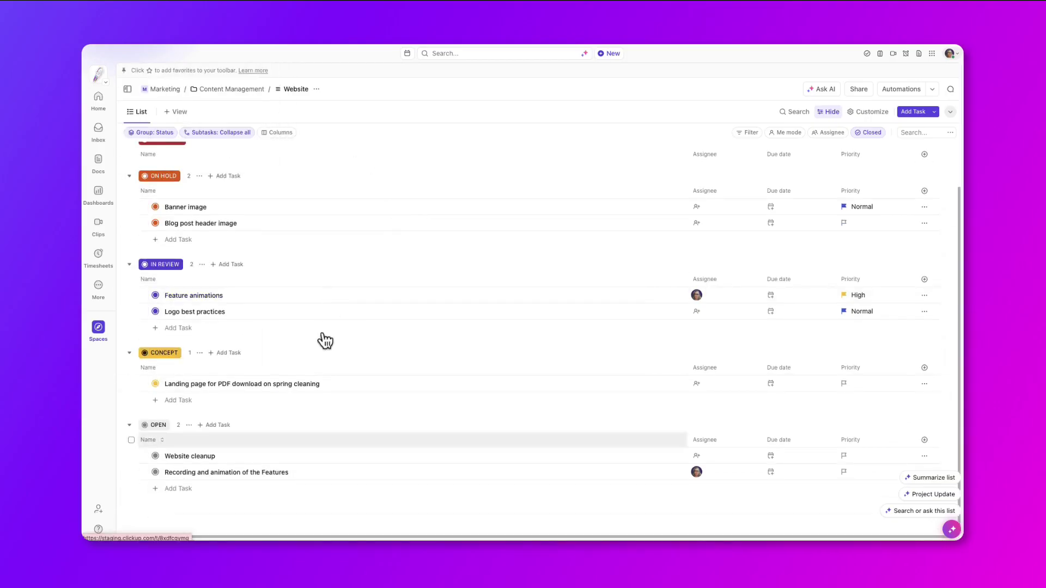
click(272, 473)
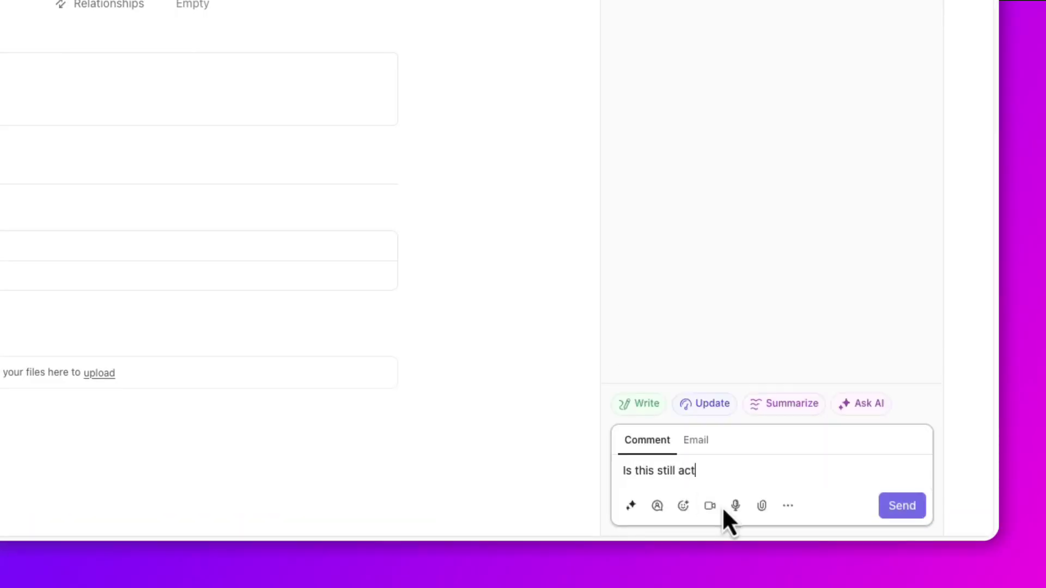
click(902, 509)
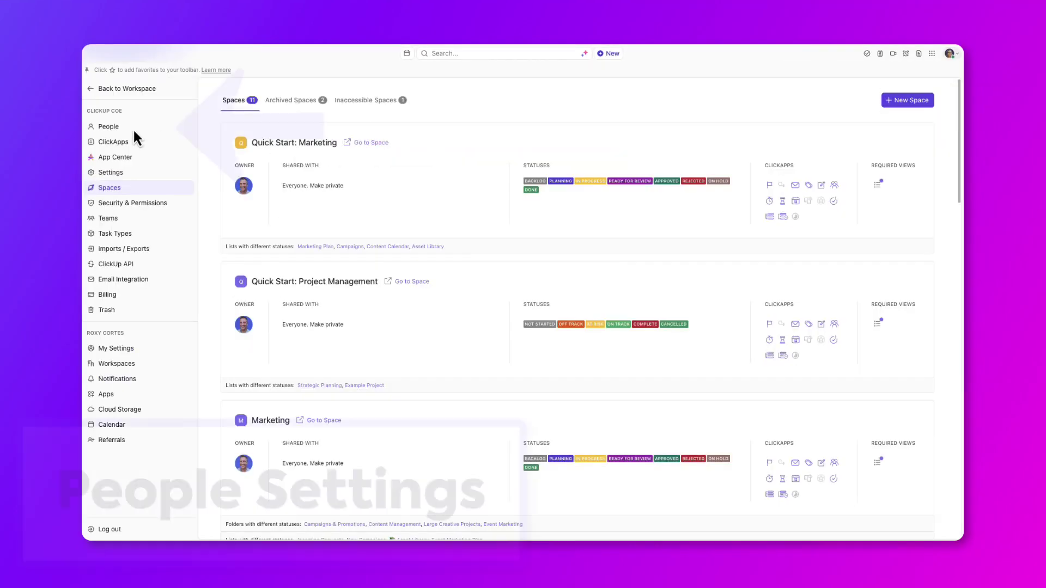
Remove the last member in the People list, leaving 14 full members.
click(135, 129)
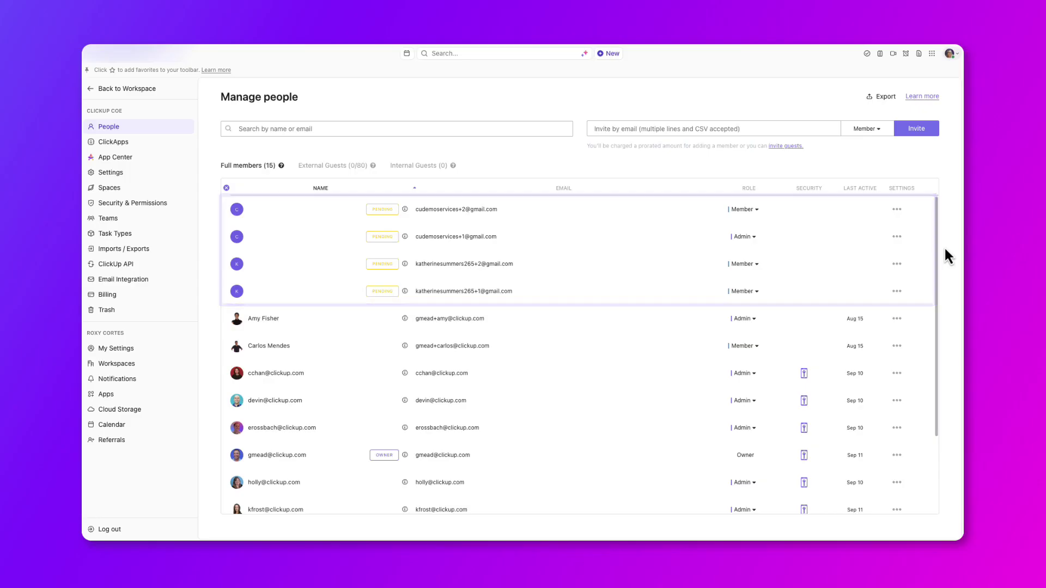
drag(939, 246, 941, 334)
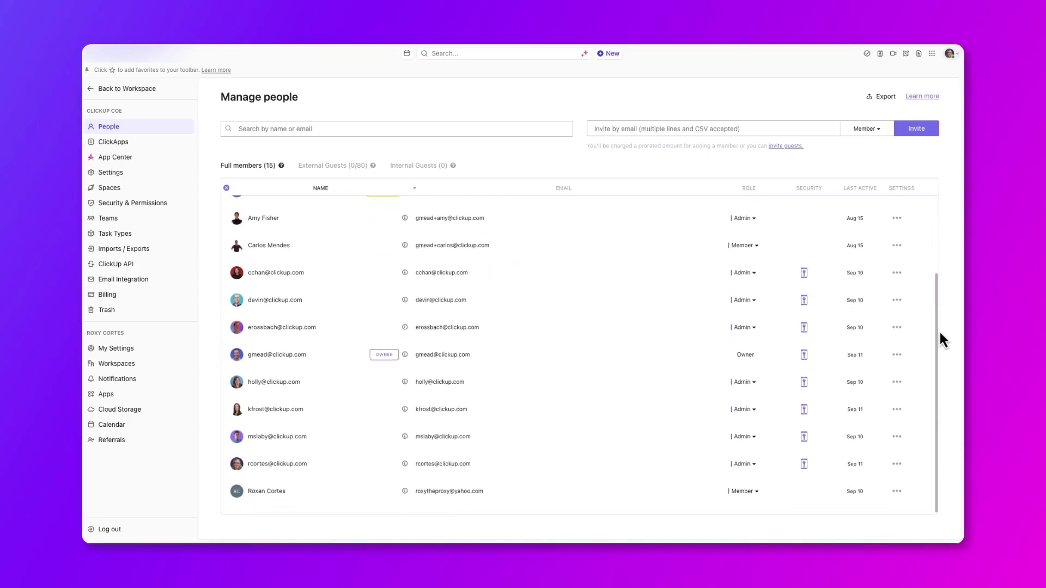
click(897, 491)
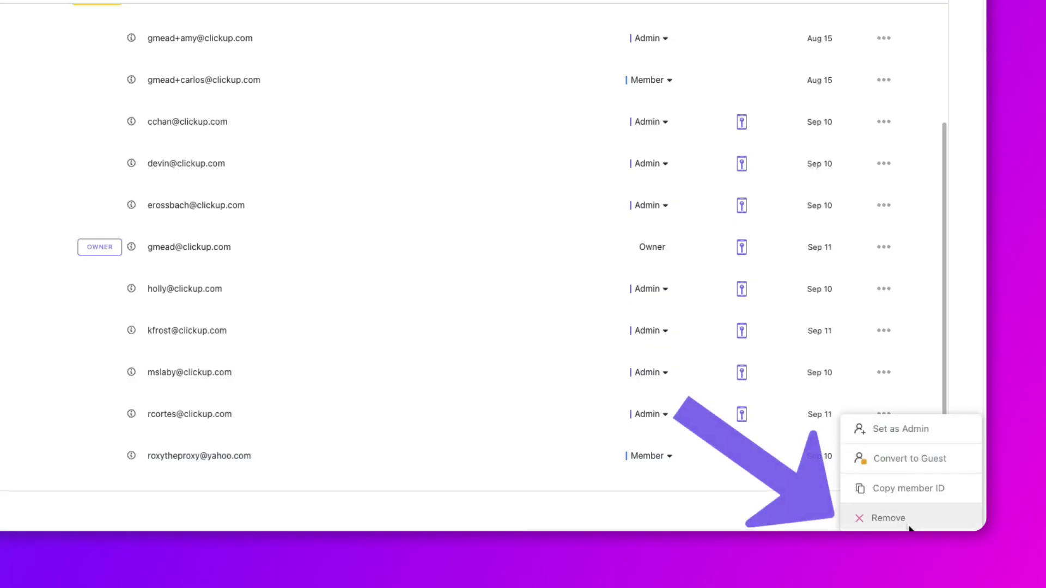
click(908, 524)
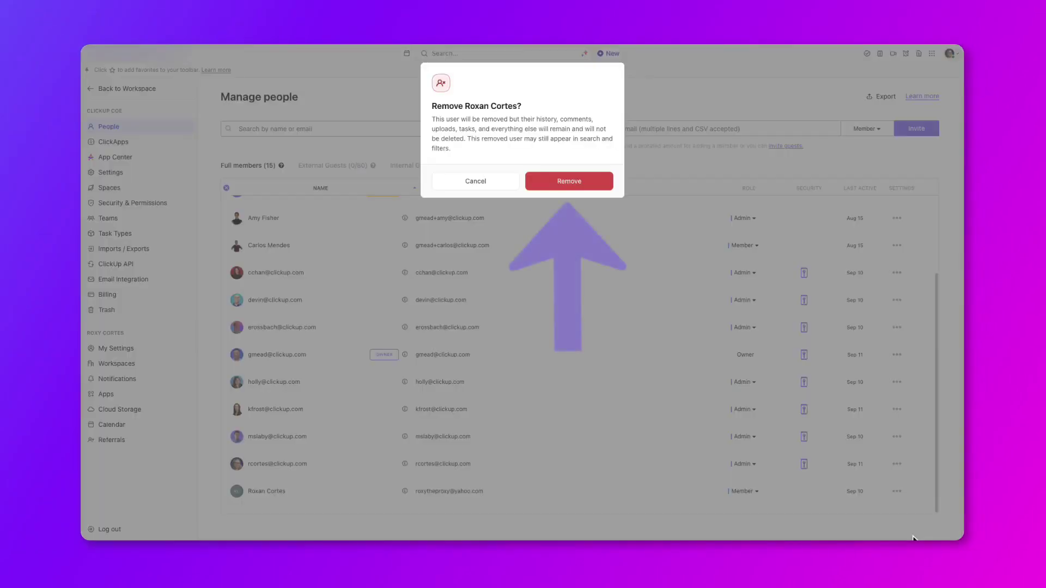
click(583, 184)
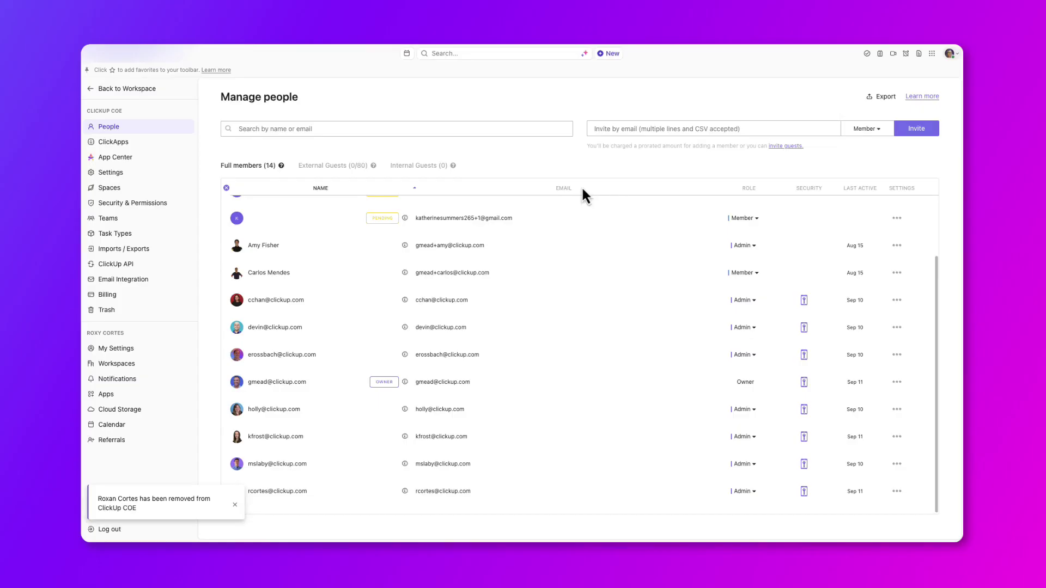
Start removing the second external guest from the workspace.
click(326, 175)
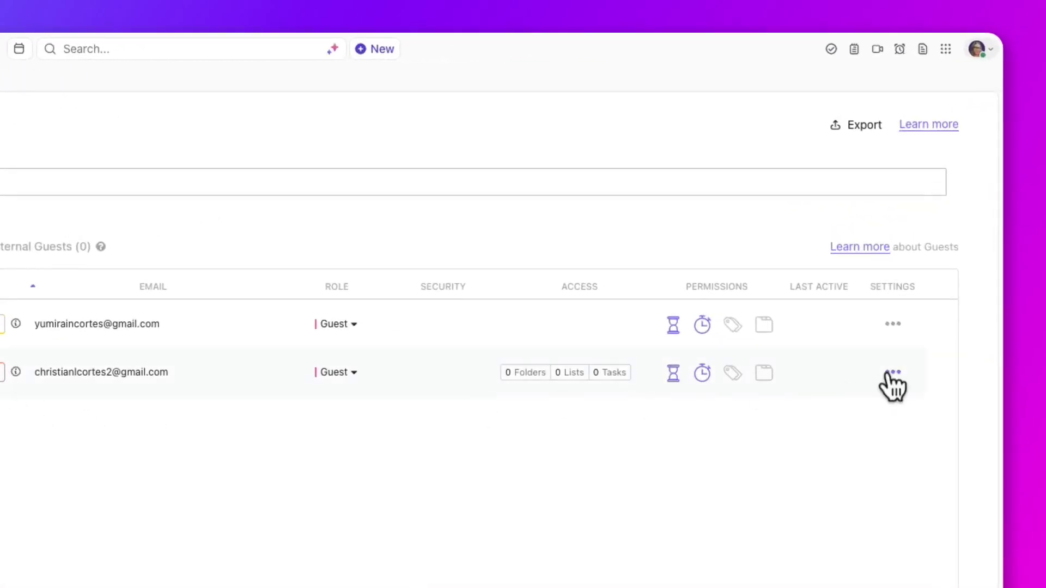
click(892, 372)
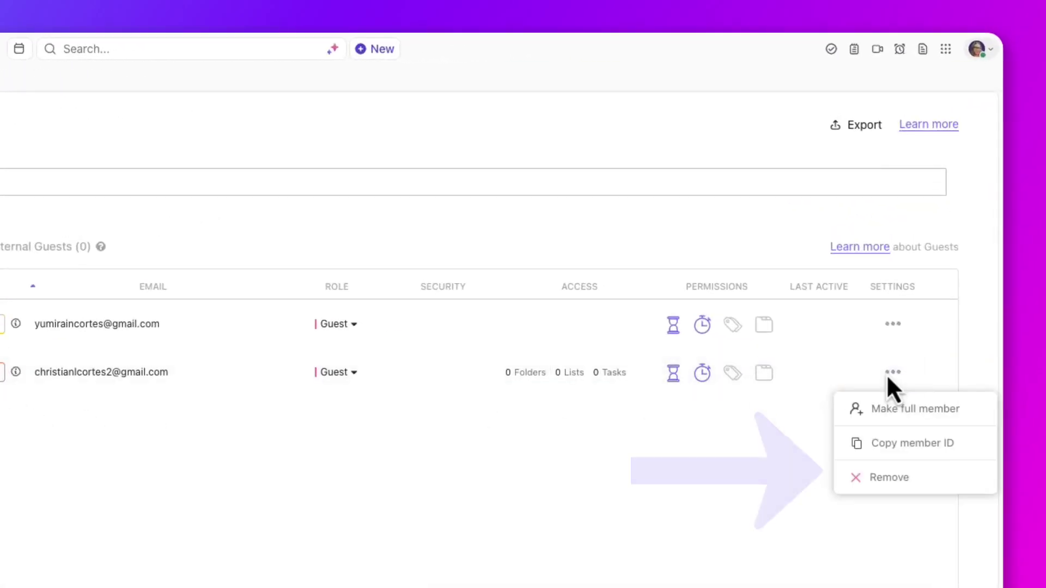
click(884, 479)
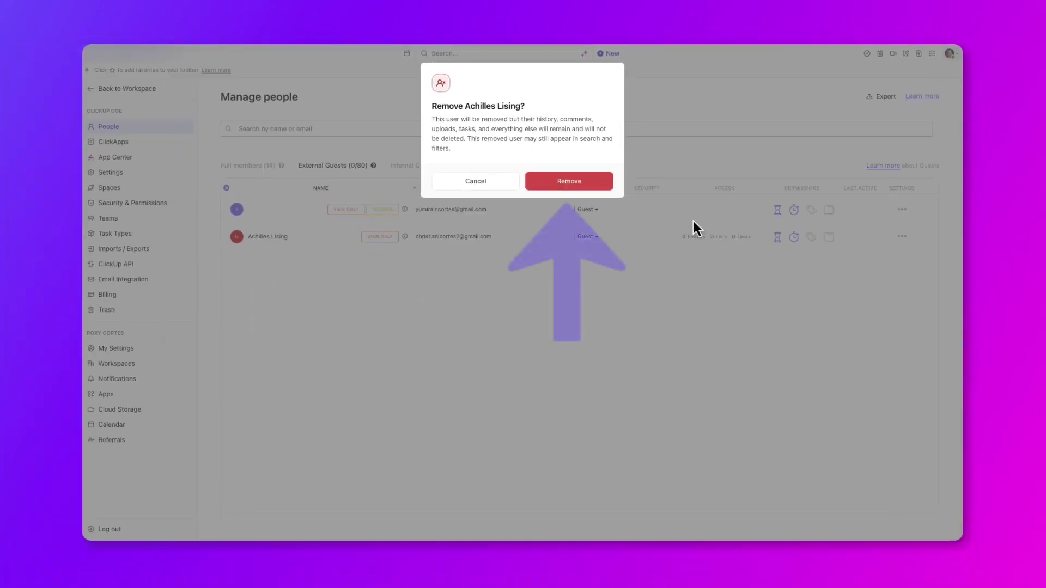
Confirm the guest removal and turn off the Approver role's Create Views permission.
click(589, 181)
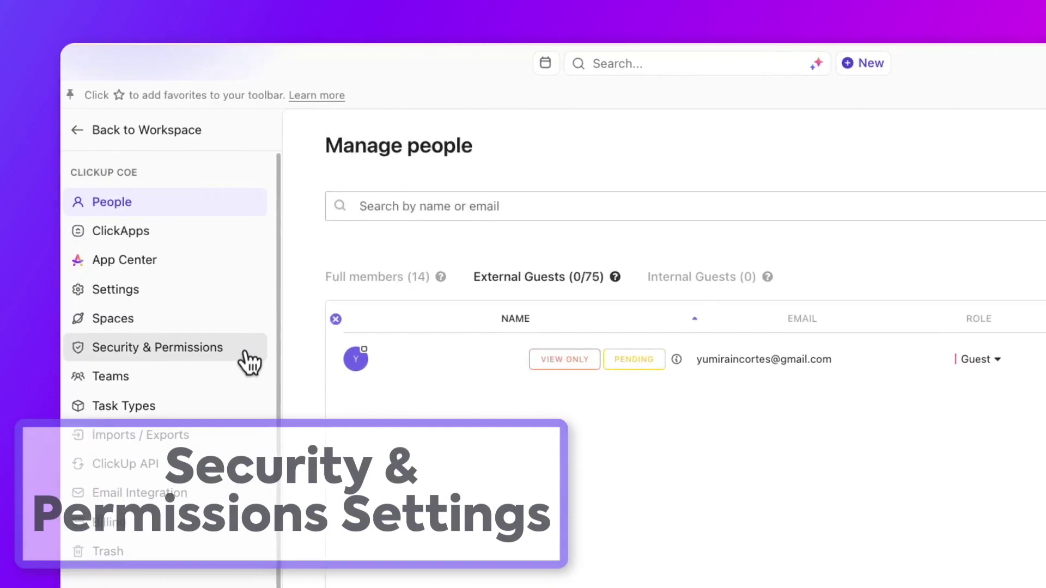
click(244, 353)
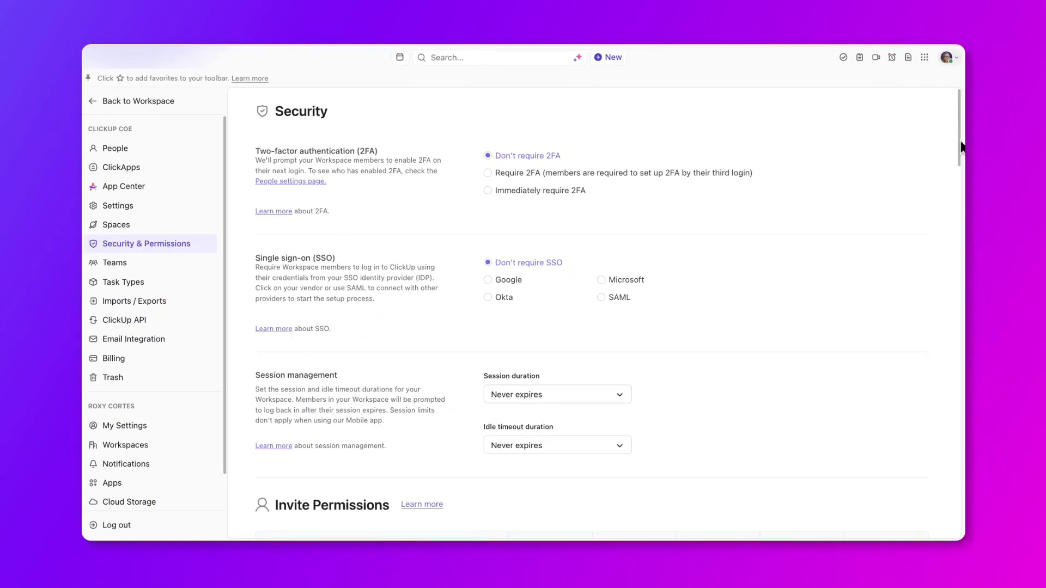
drag(962, 147, 965, 355)
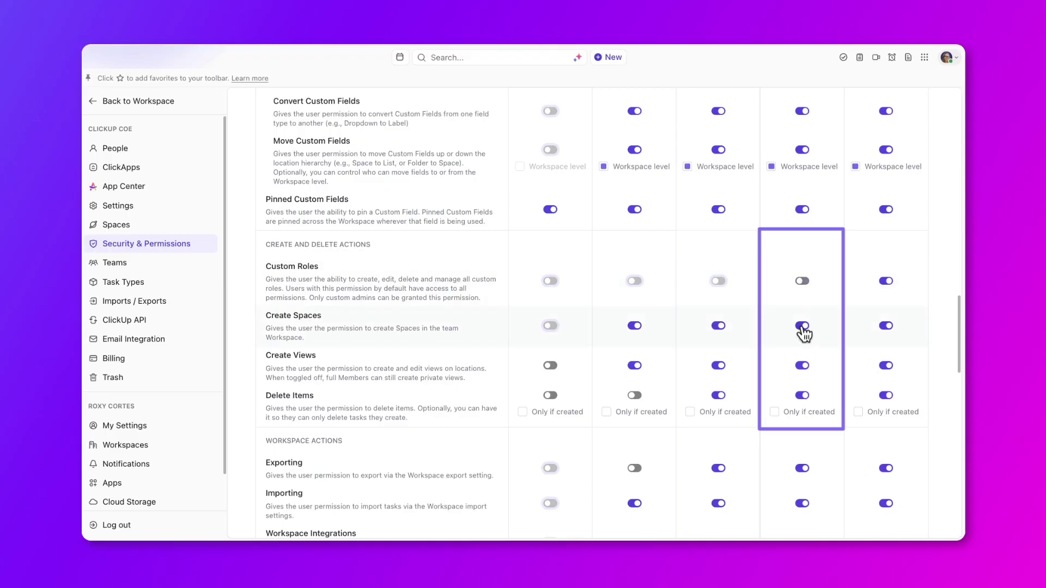
click(802, 366)
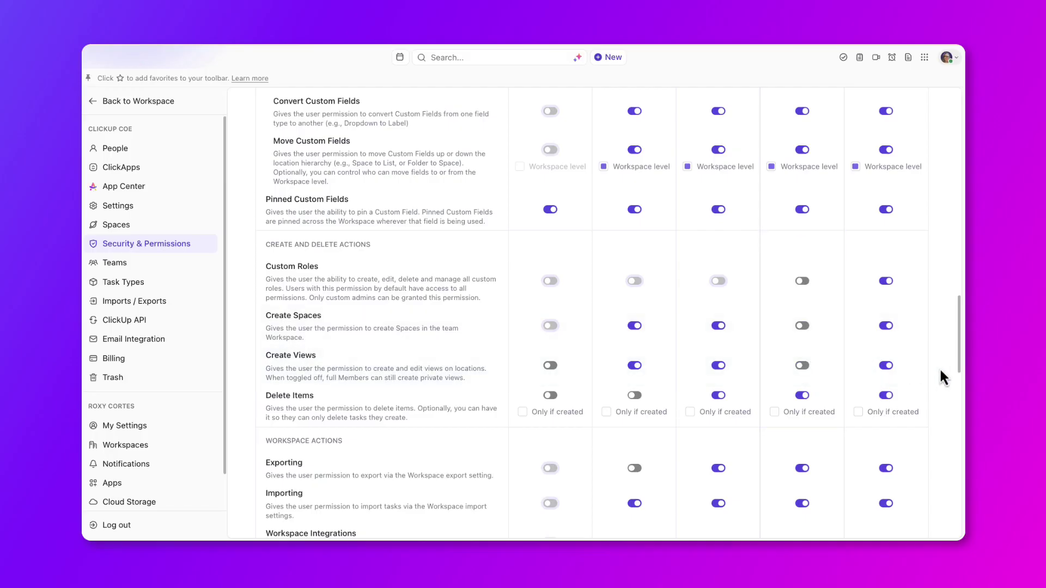
Let Guests delete only items they created, and enable Delete Items for Members.
click(551, 397)
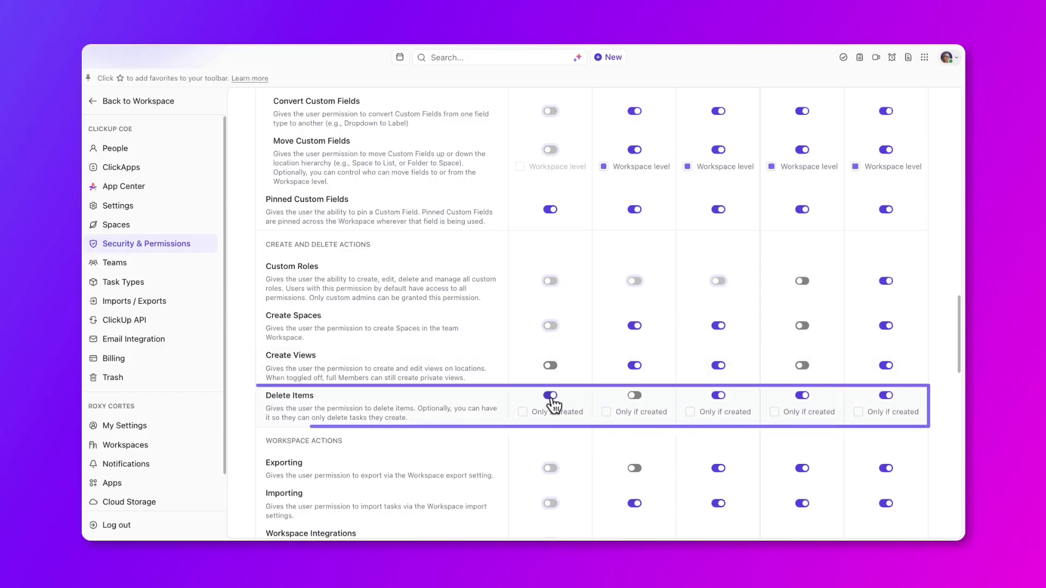
click(523, 412)
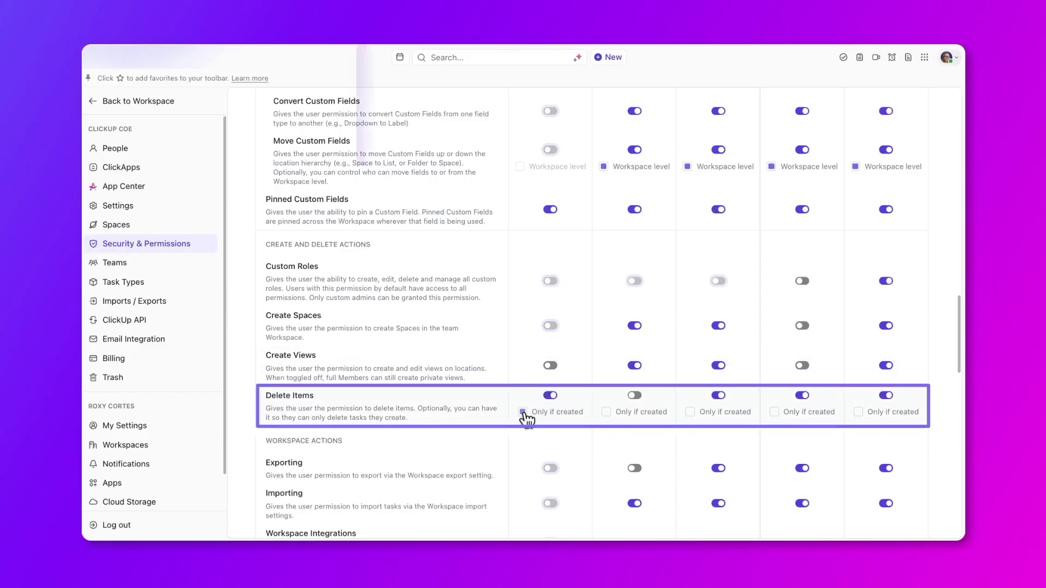
click(636, 396)
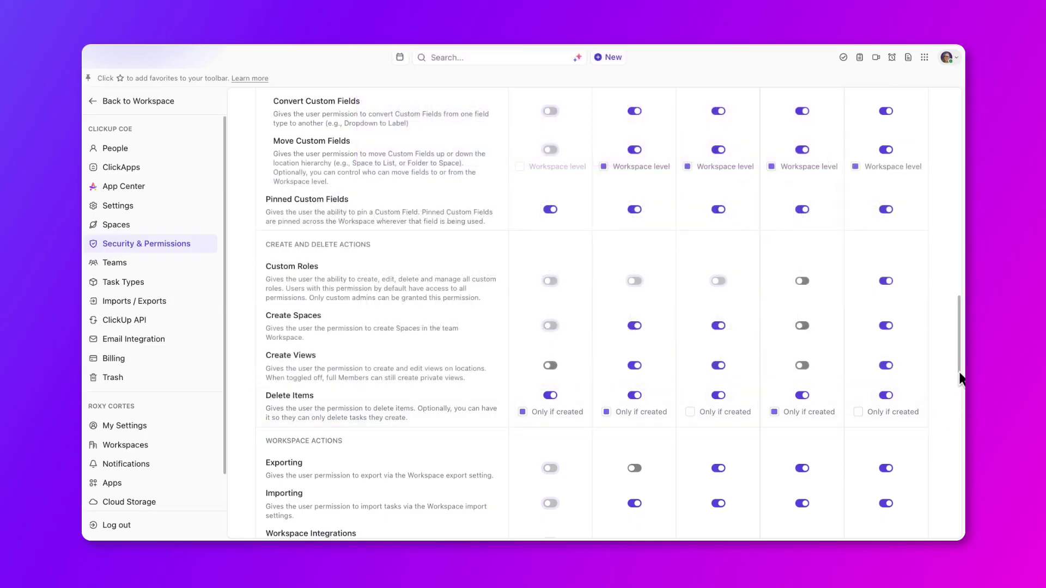
scroll(961, 378, up, 10)
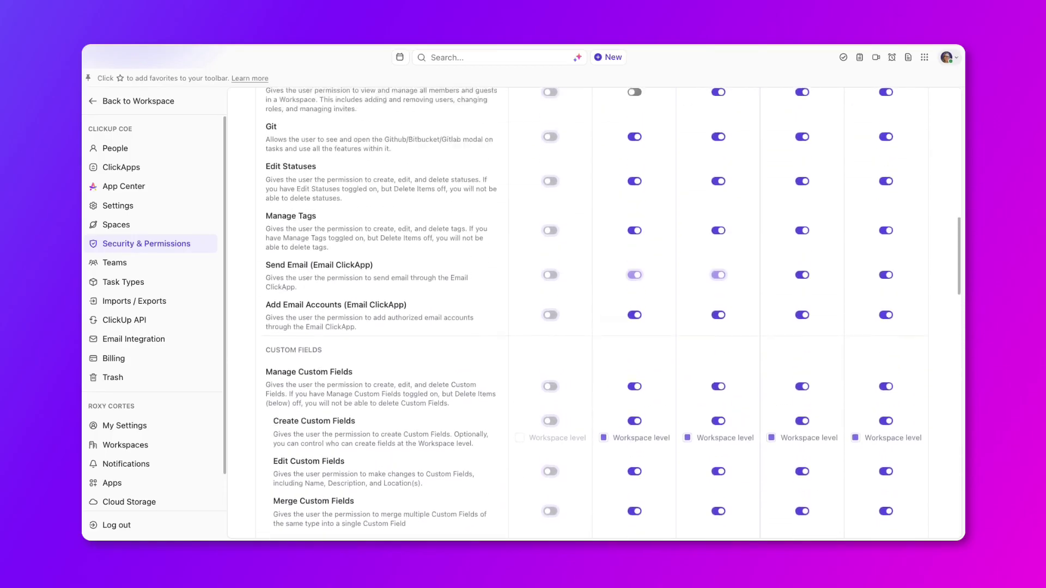
scroll(959, 273, up, 4)
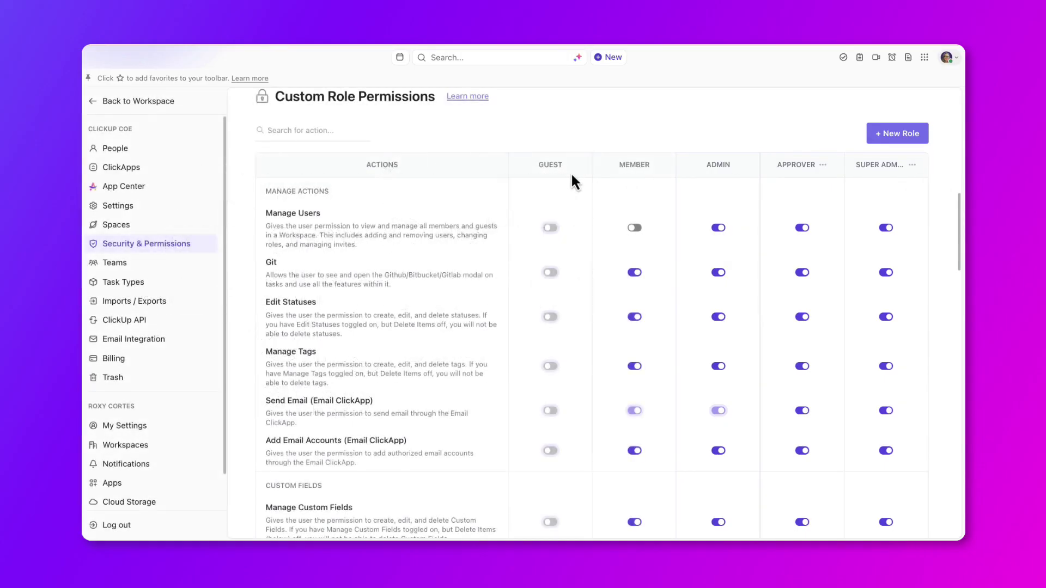
scroll(940, 216, down, 5)
Open the Custom Field Manager and expand Quick Start: Marketing, the project-management quick-start space and Marketing.
click(925, 57)
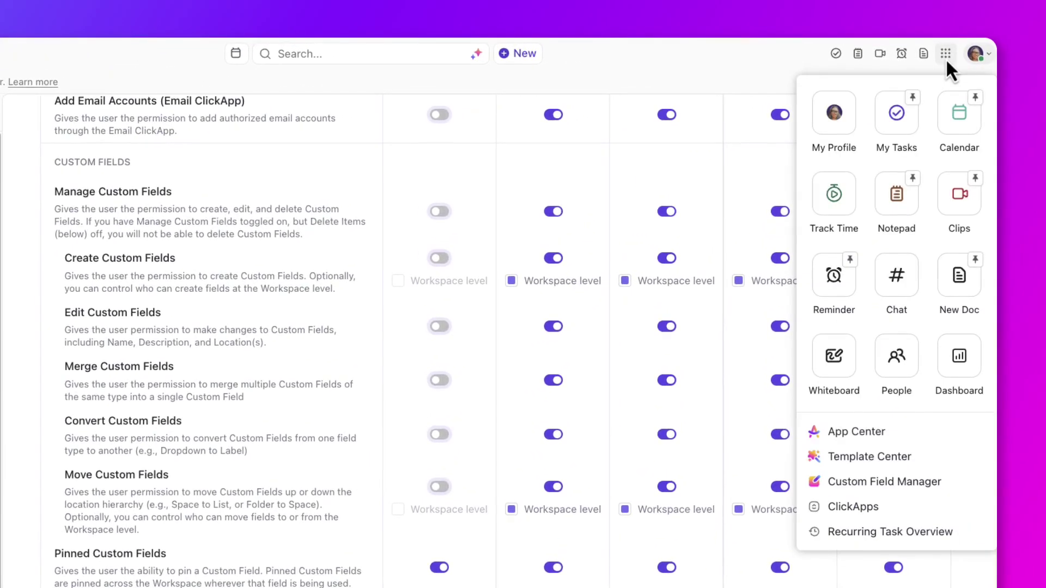
click(860, 481)
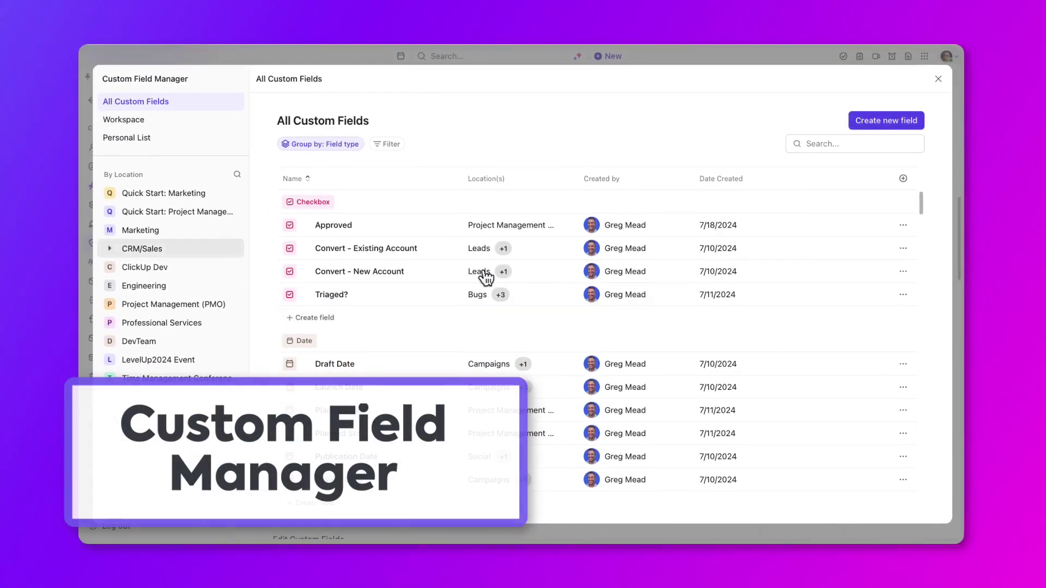
click(109, 194)
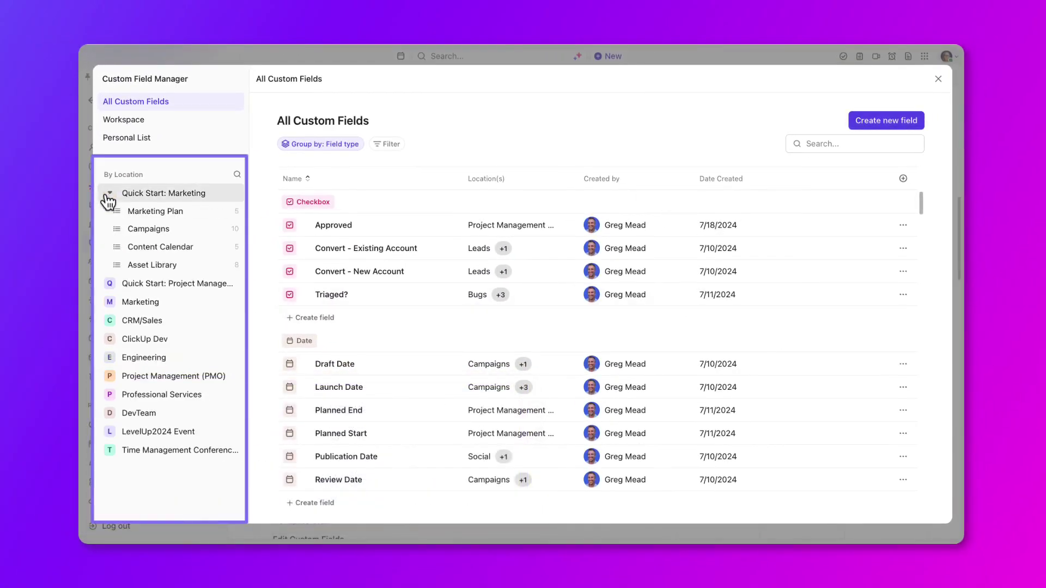
click(109, 286)
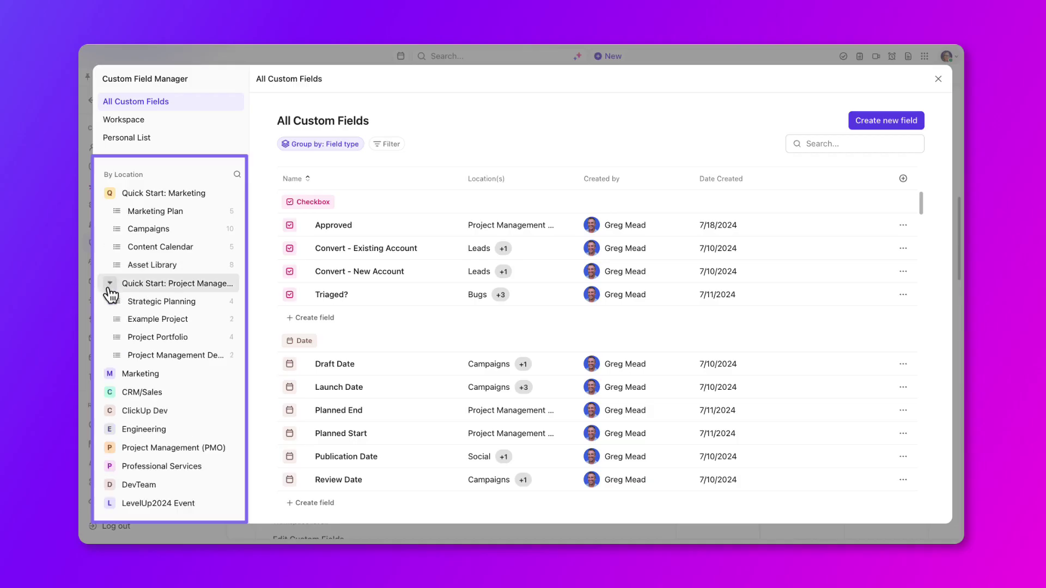
click(109, 375)
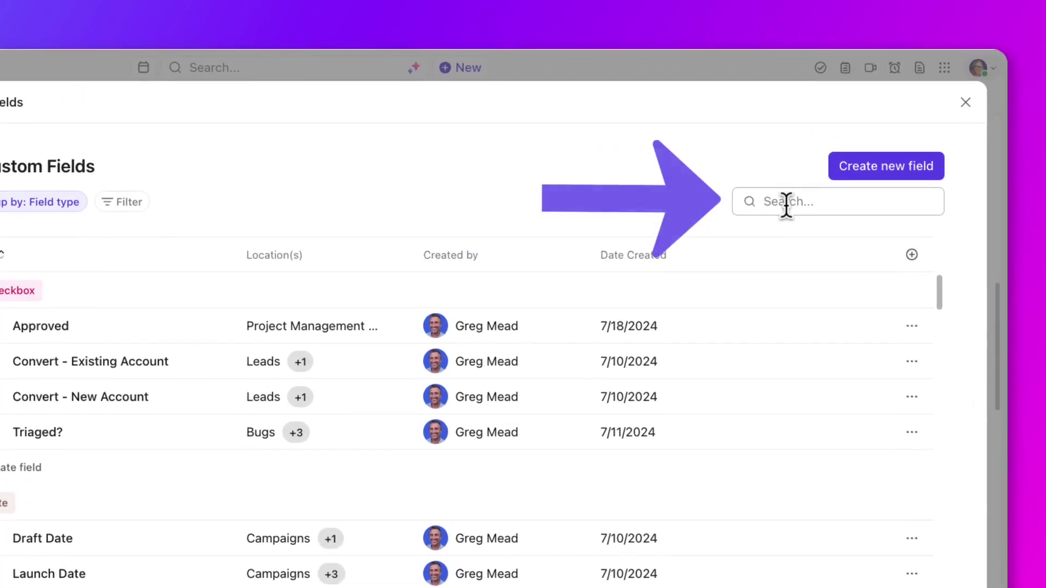
Search fields for 'Collateral' and select both Collateral Type and Collaterals.
click(786, 202)
text(Collateral)
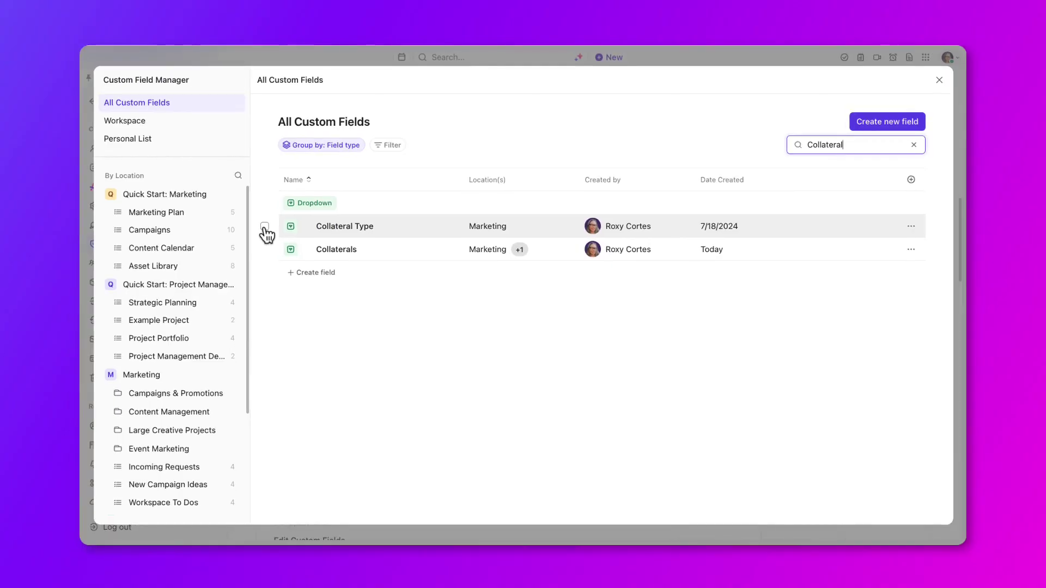
click(264, 226)
click(265, 249)
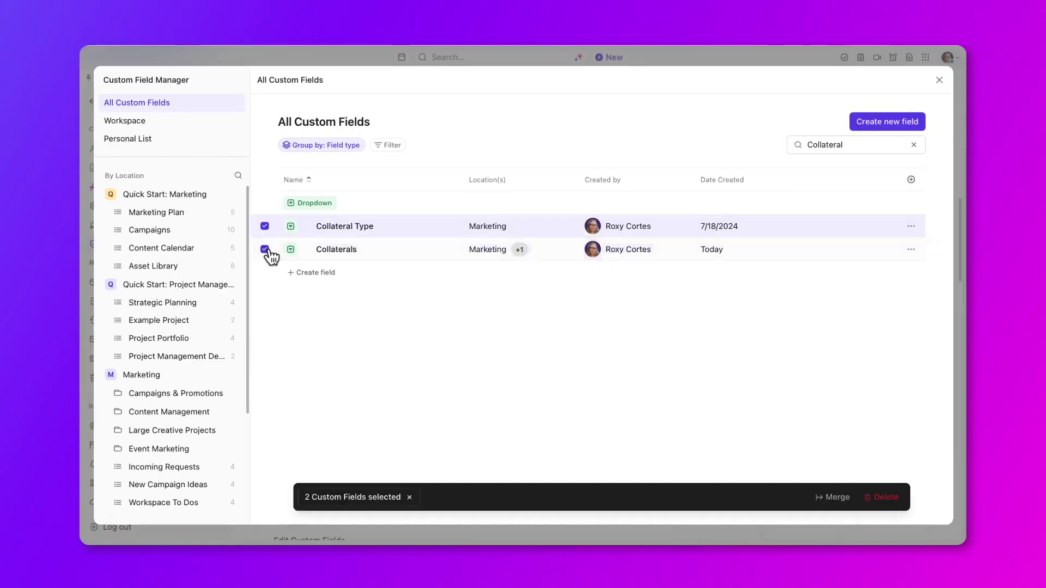
Merge Collateral Type into Collaterals, keeping Collaterals as the surviving field.
click(834, 498)
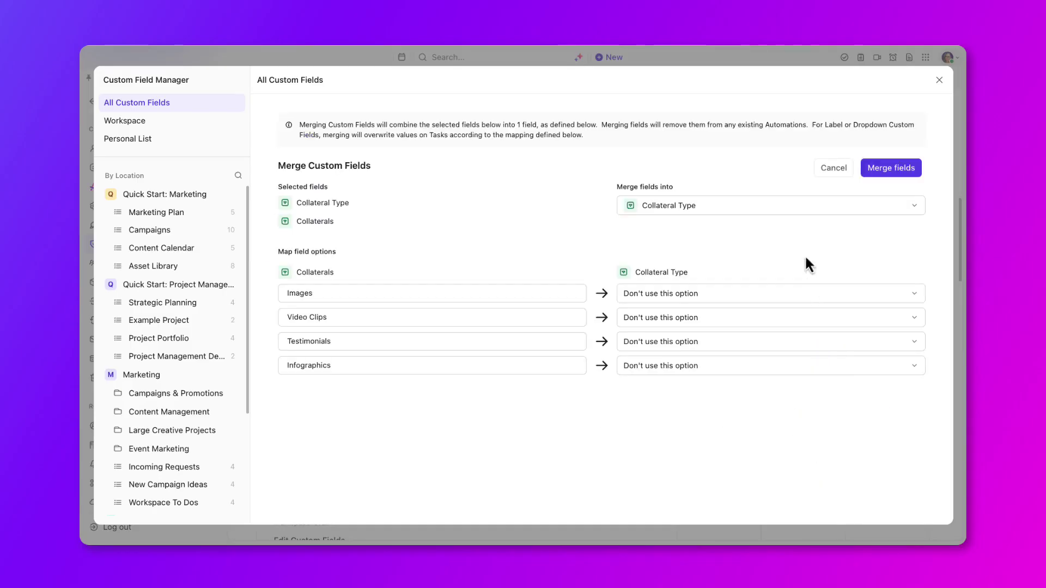
click(729, 213)
click(697, 247)
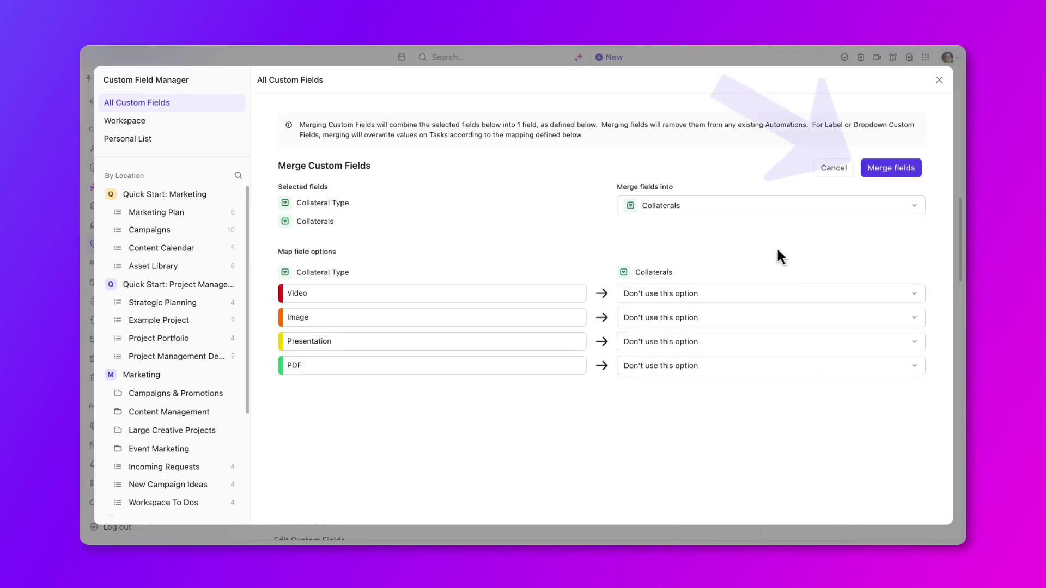
click(888, 169)
click(600, 271)
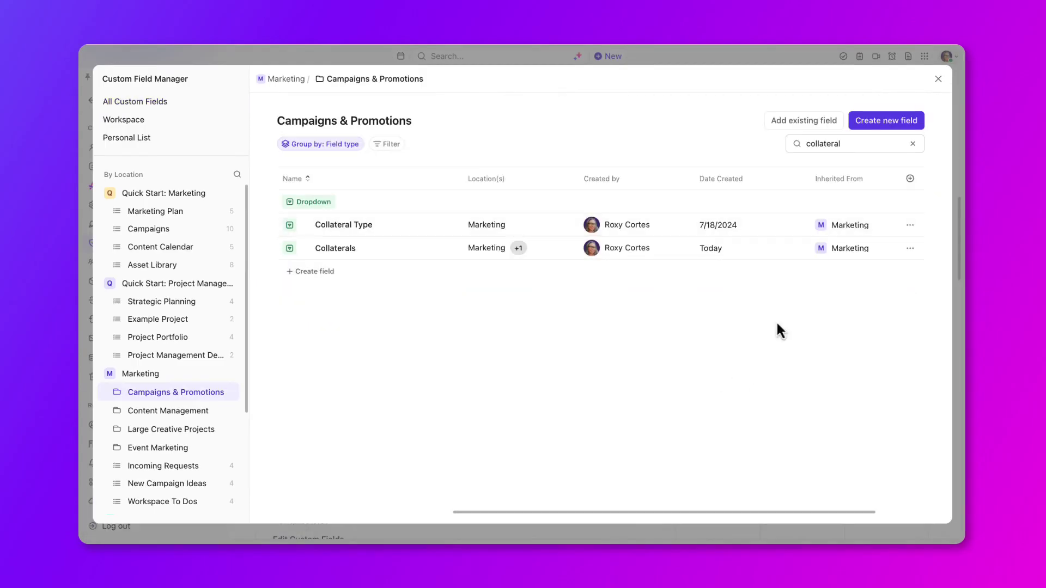
Set Expected Salary's default permission to Private and grant one searched member custom access.
click(913, 151)
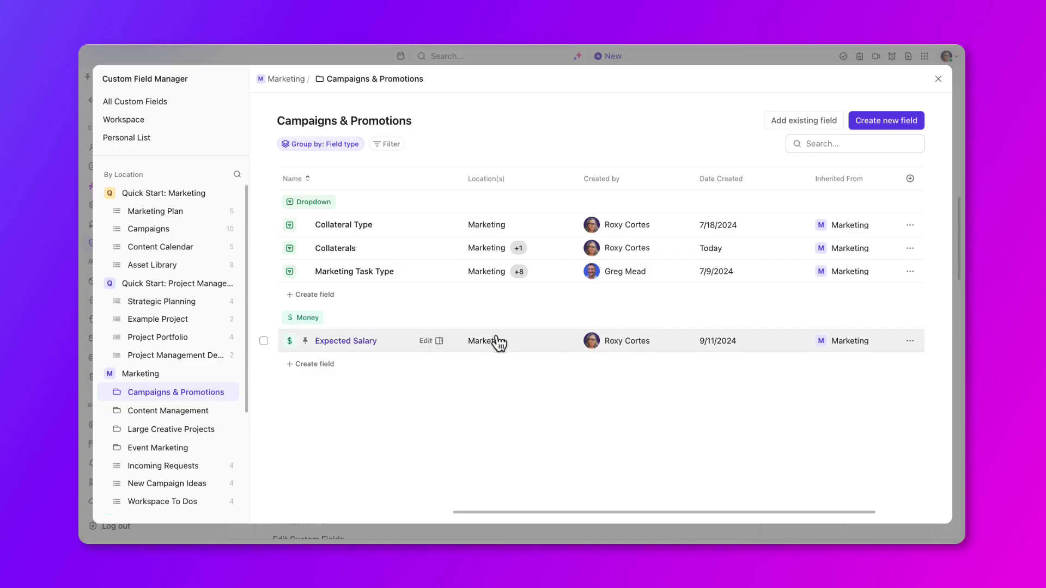
click(425, 341)
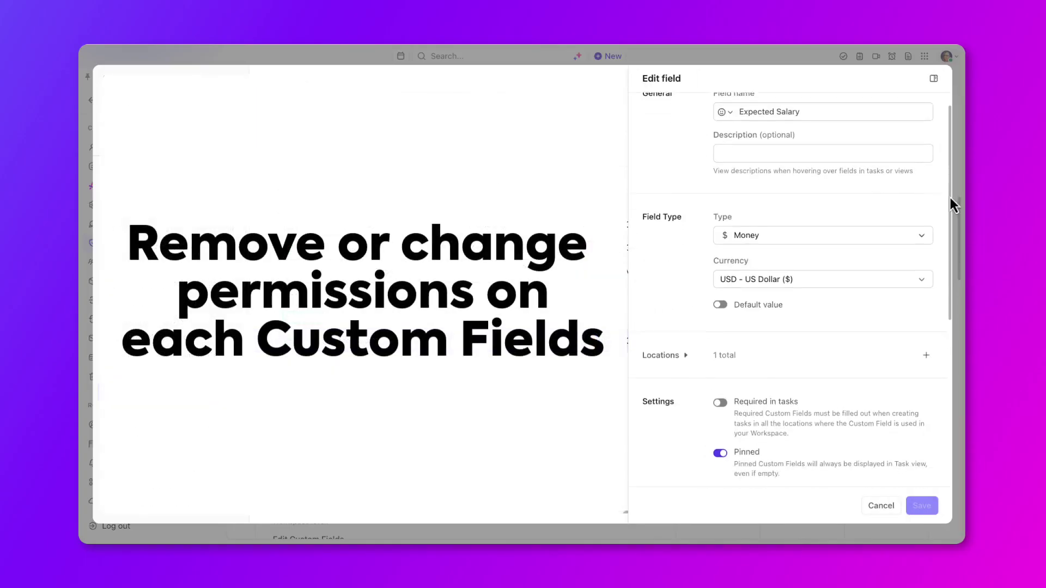
drag(951, 197, 929, 359)
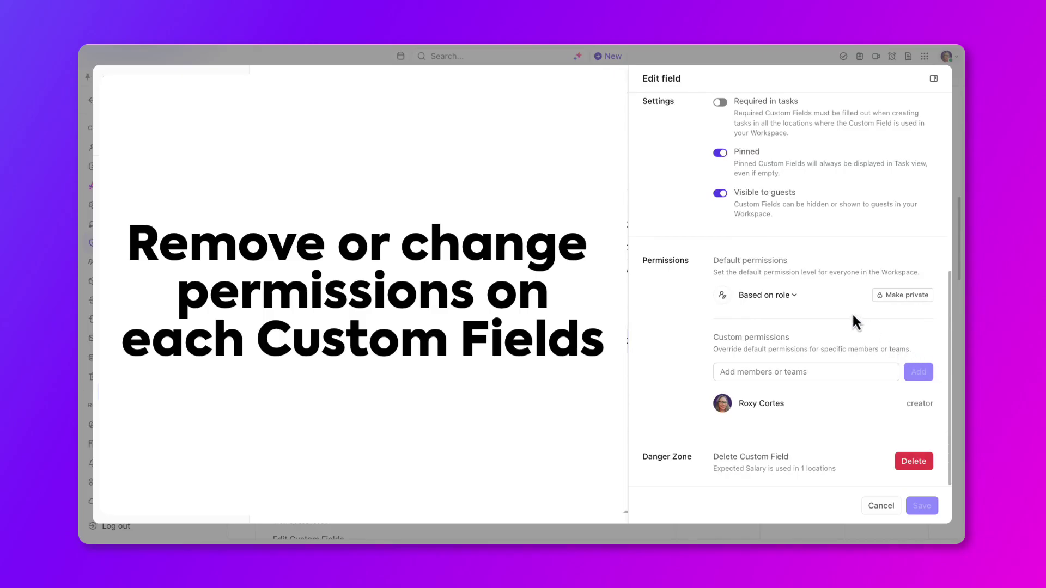
click(900, 295)
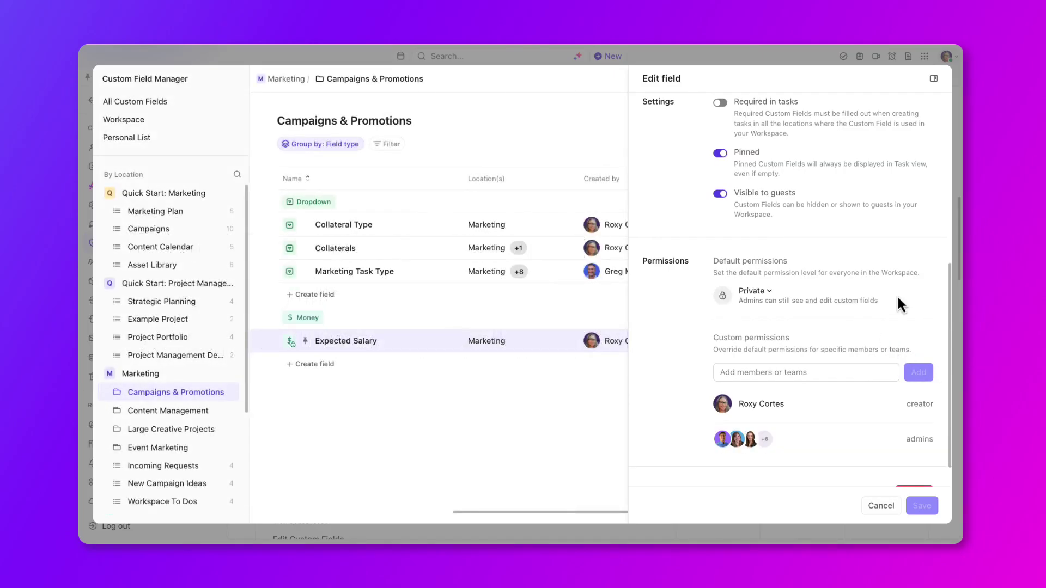
click(819, 375)
text(greg)
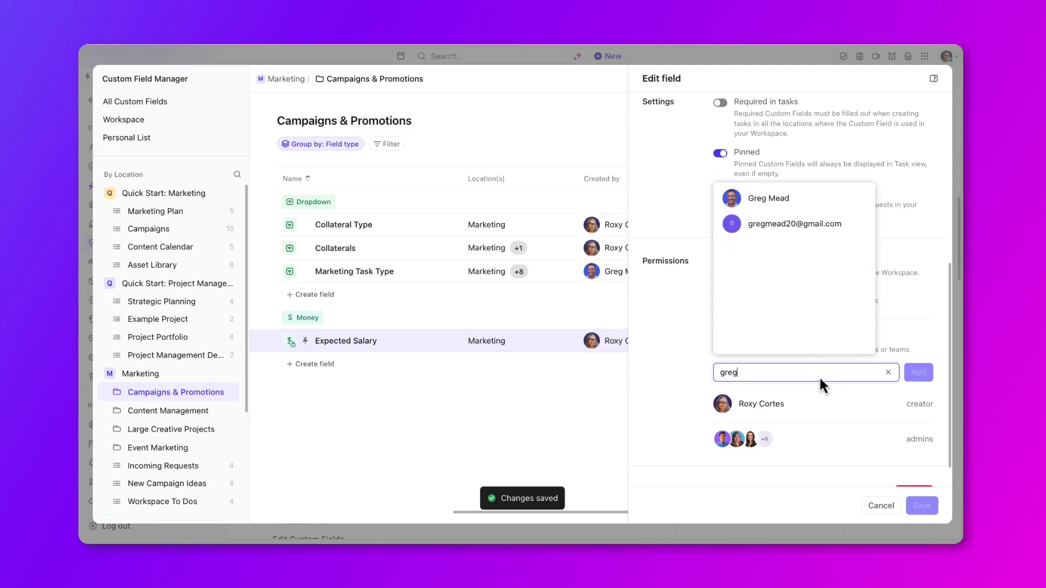
click(768, 198)
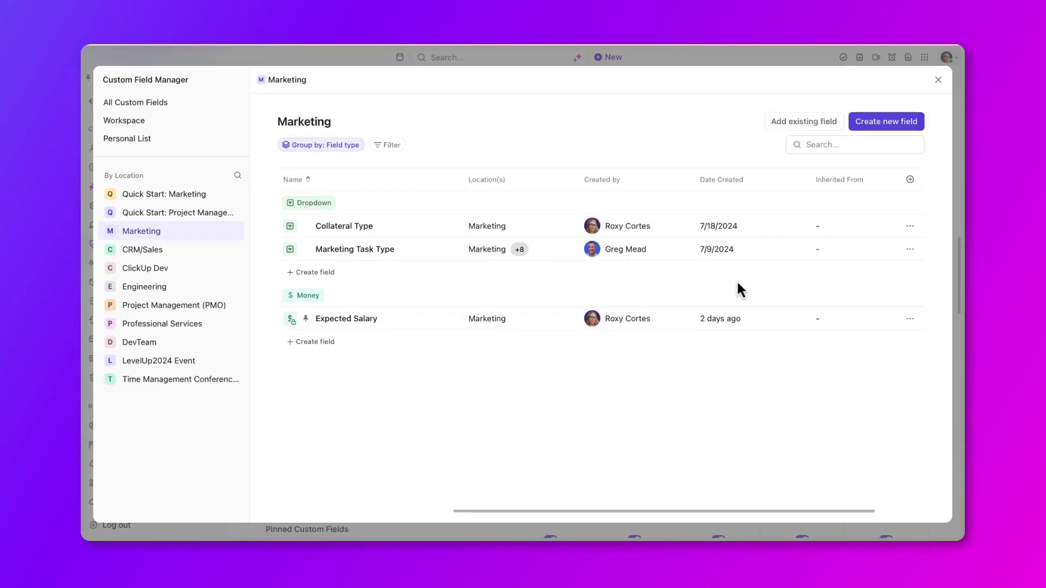
Open the Template Center and look at the [shard] space template test details.
click(938, 80)
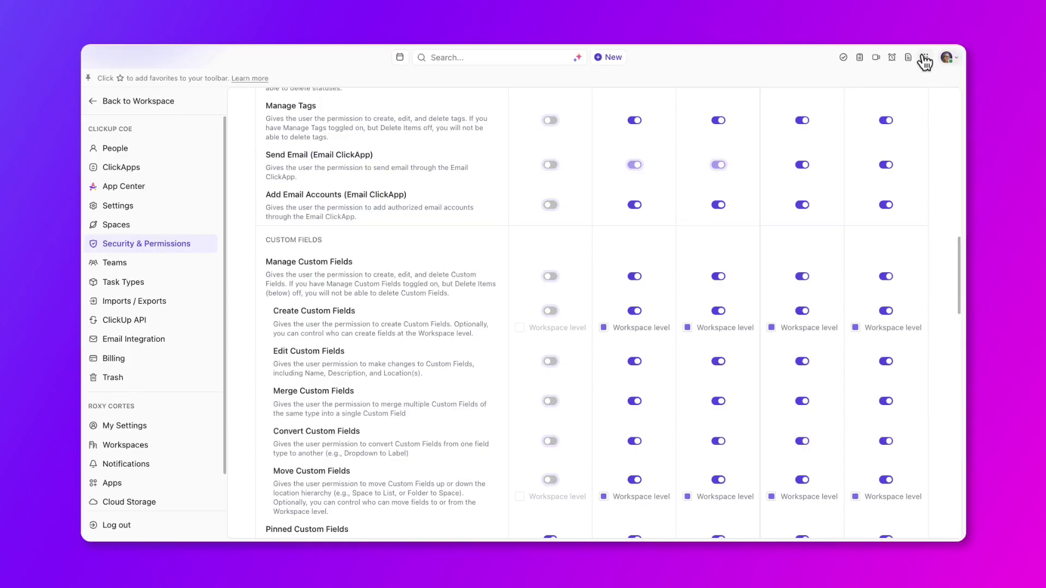
click(925, 58)
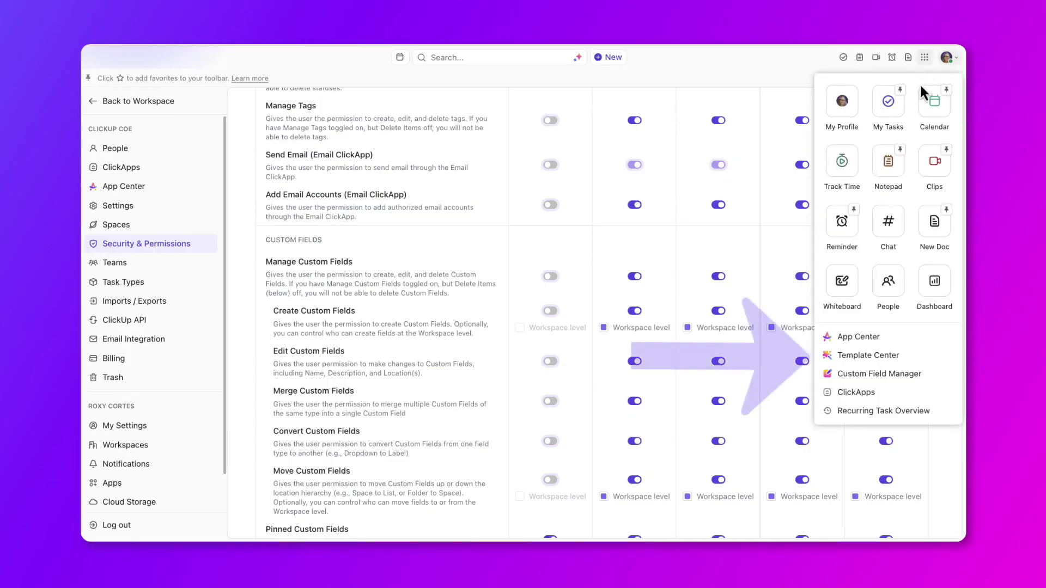
click(909, 354)
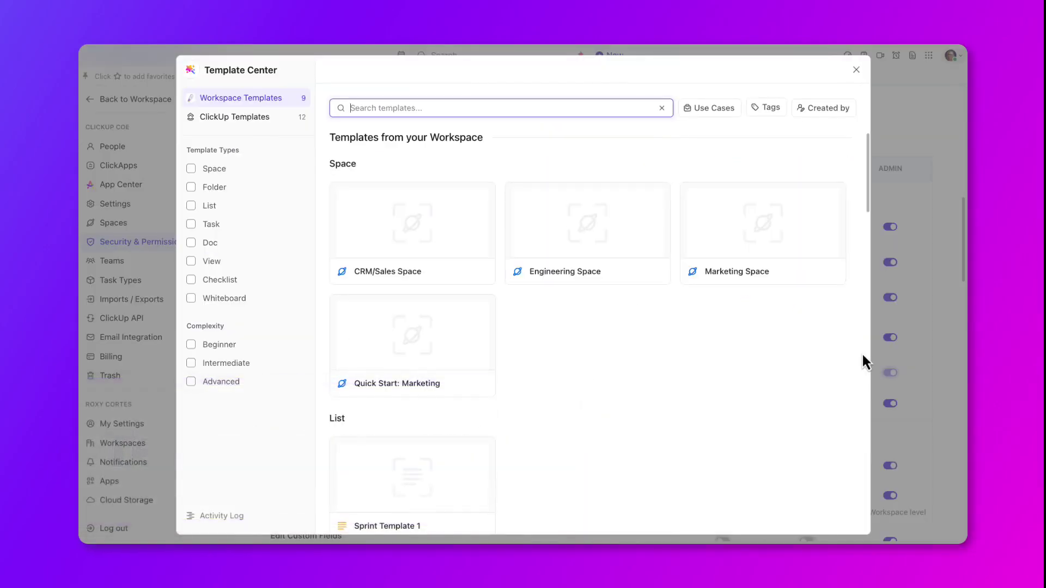
drag(869, 188, 873, 513)
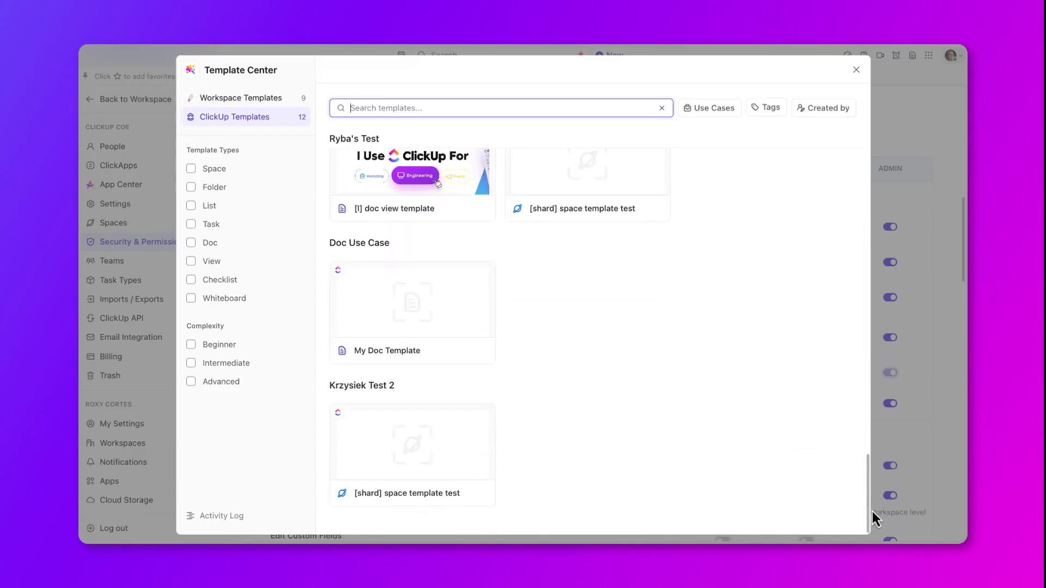
click(392, 439)
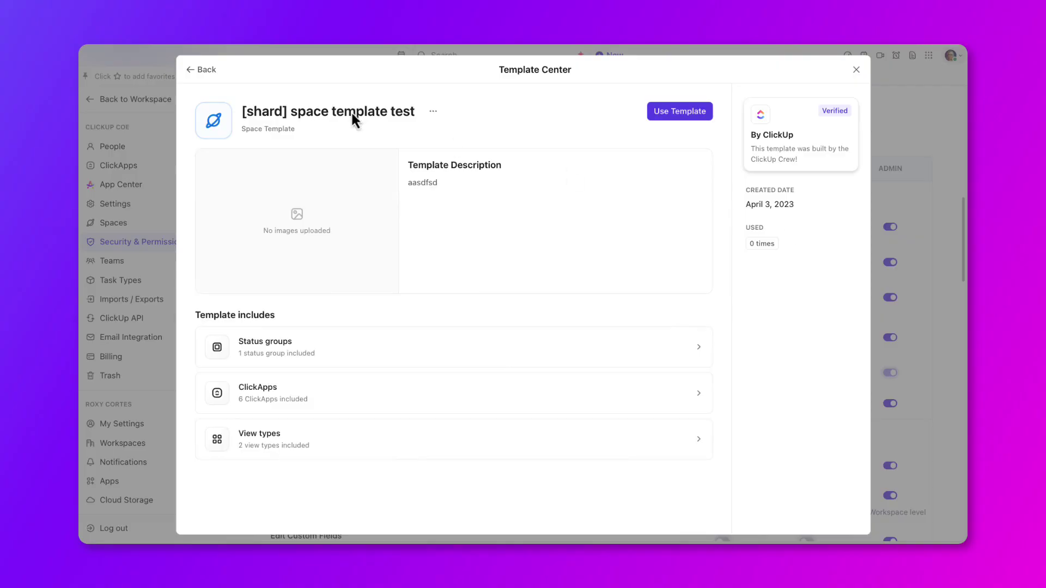
click(202, 71)
Delete the Objective Task Template from the workspace templates.
drag(860, 488, 890, 212)
click(610, 465)
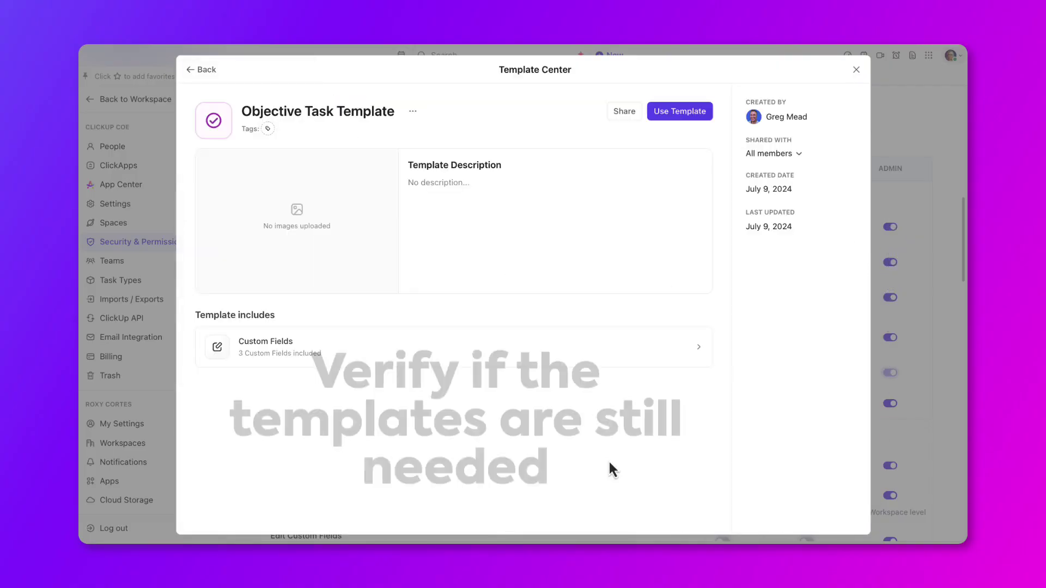
click(413, 111)
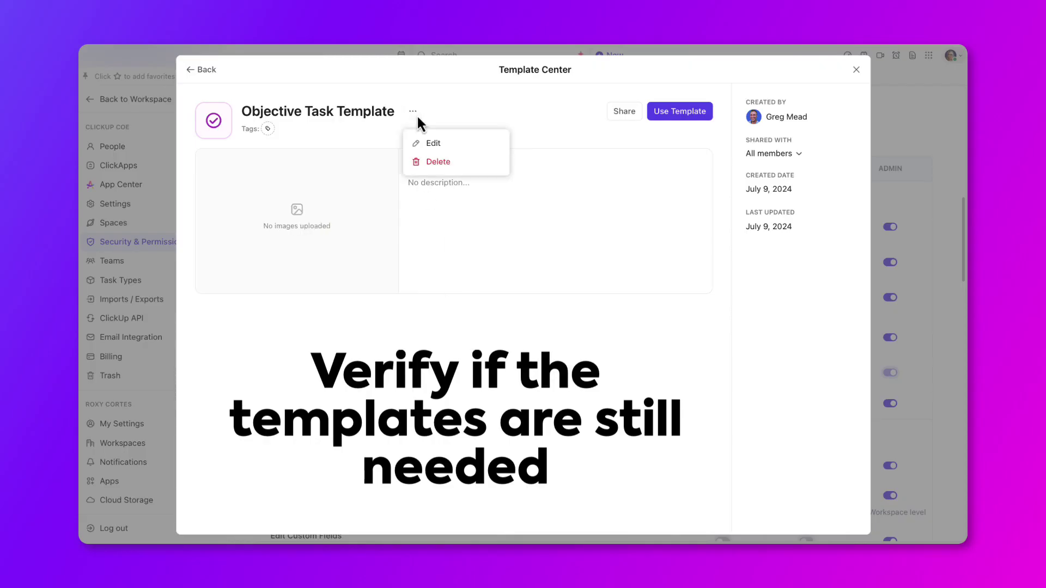
click(434, 162)
click(562, 188)
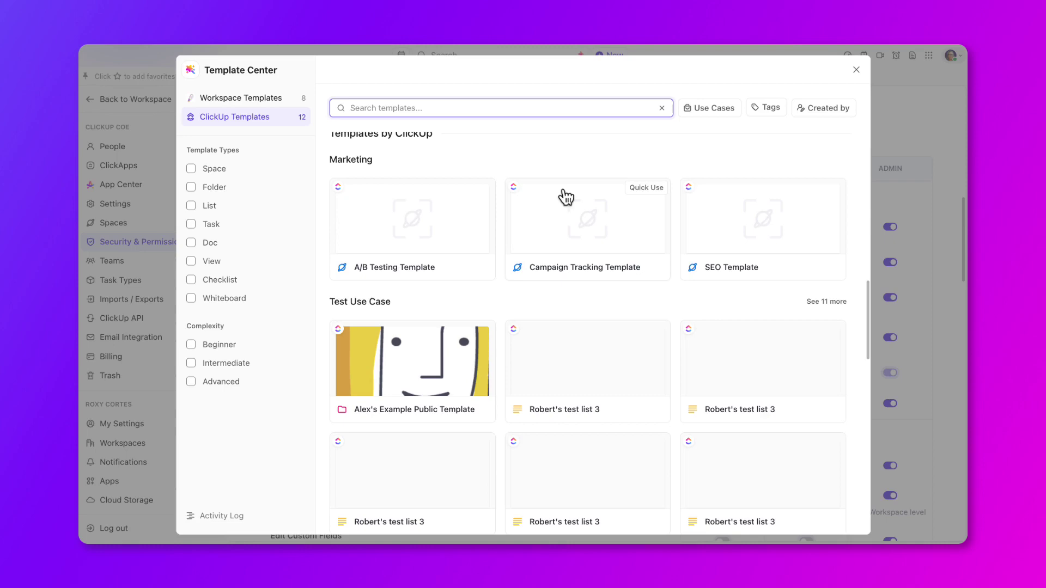
Back in the workspace, review the Leads list's automations, then the Contacts list's.
click(856, 69)
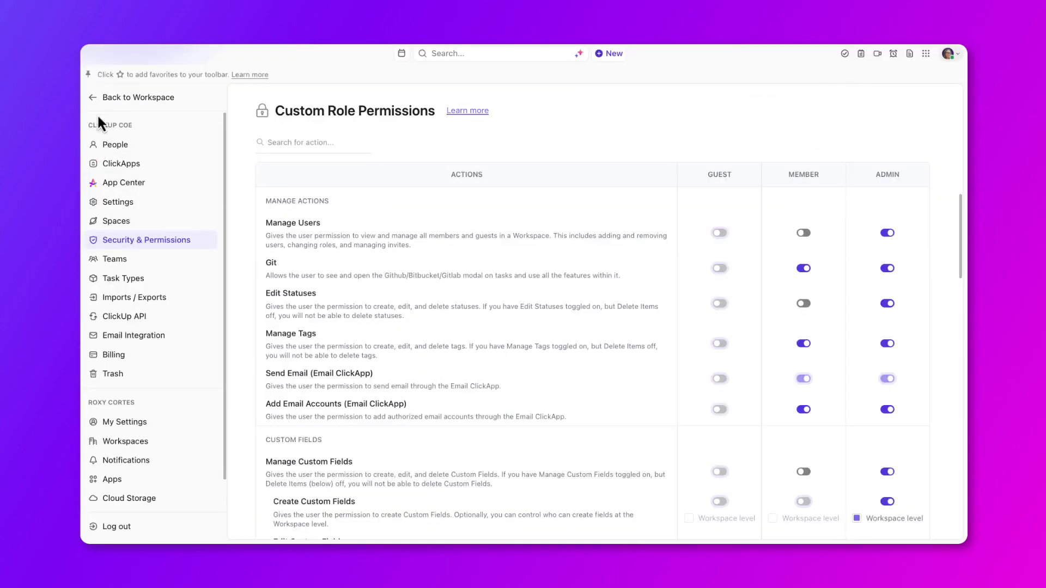
click(101, 98)
mouse_move(103, 401)
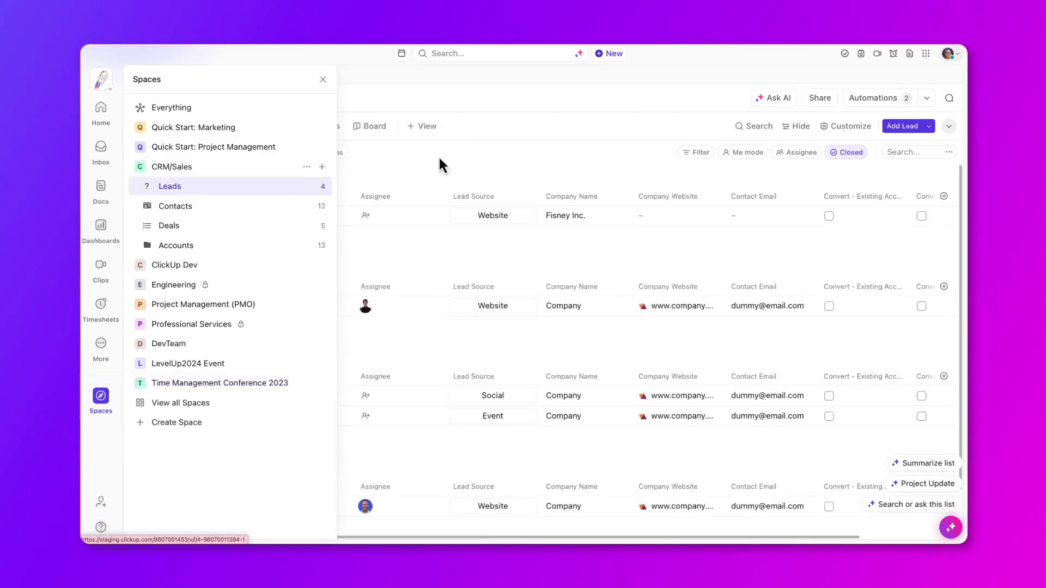
click(877, 99)
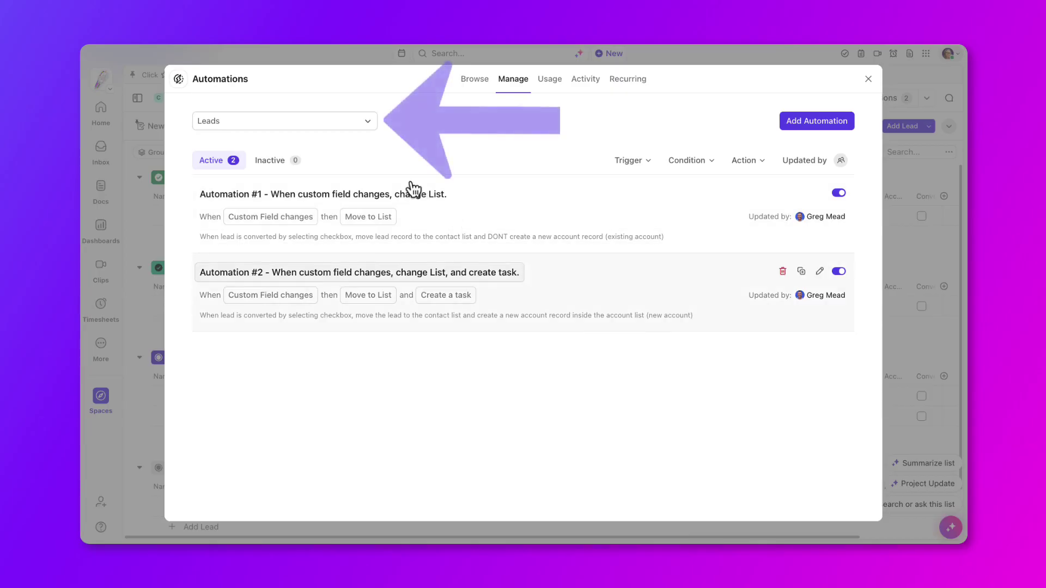
click(325, 122)
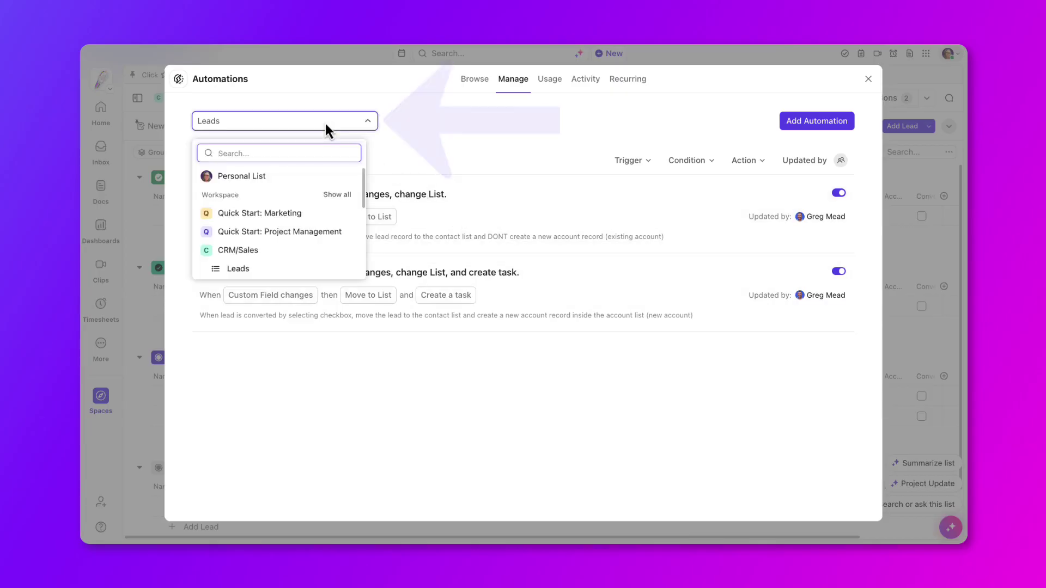
scroll(320, 248, down, 1)
scroll(322, 255, down, 1)
click(276, 258)
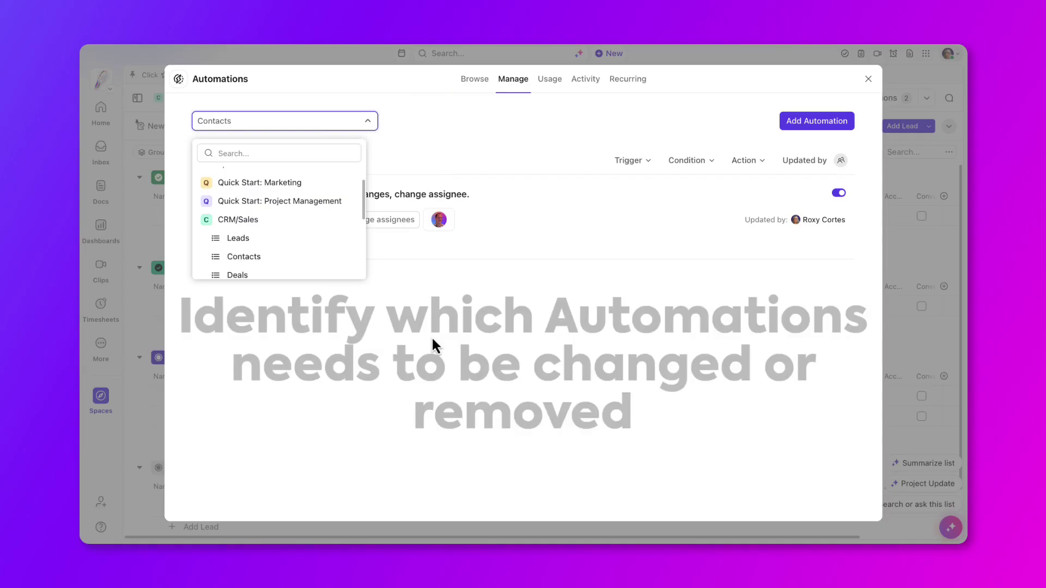
Switch to the Deals list's automations and delete its change-status automation.
click(275, 122)
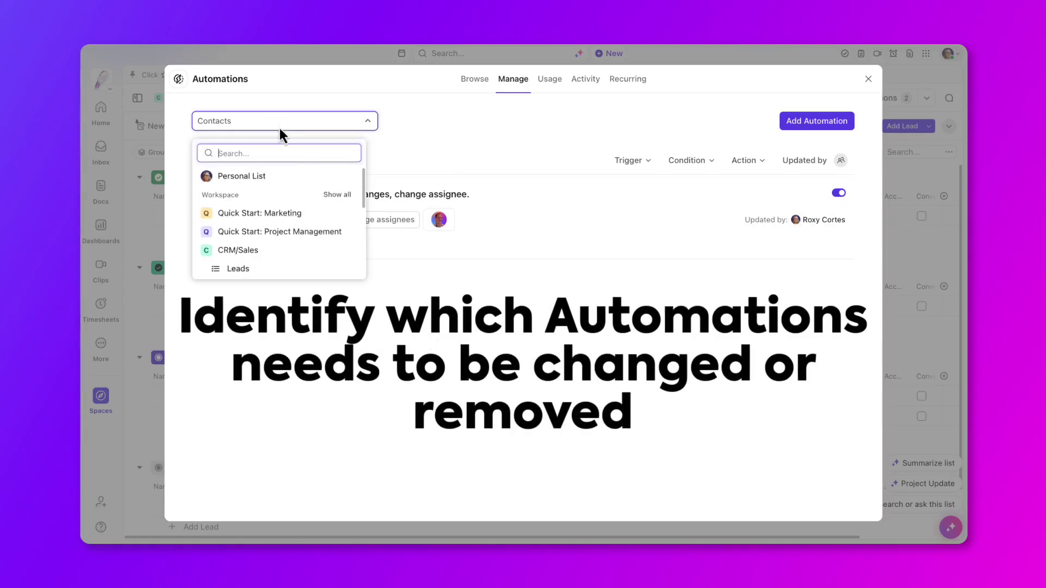
scroll(305, 257, down, 2)
click(240, 232)
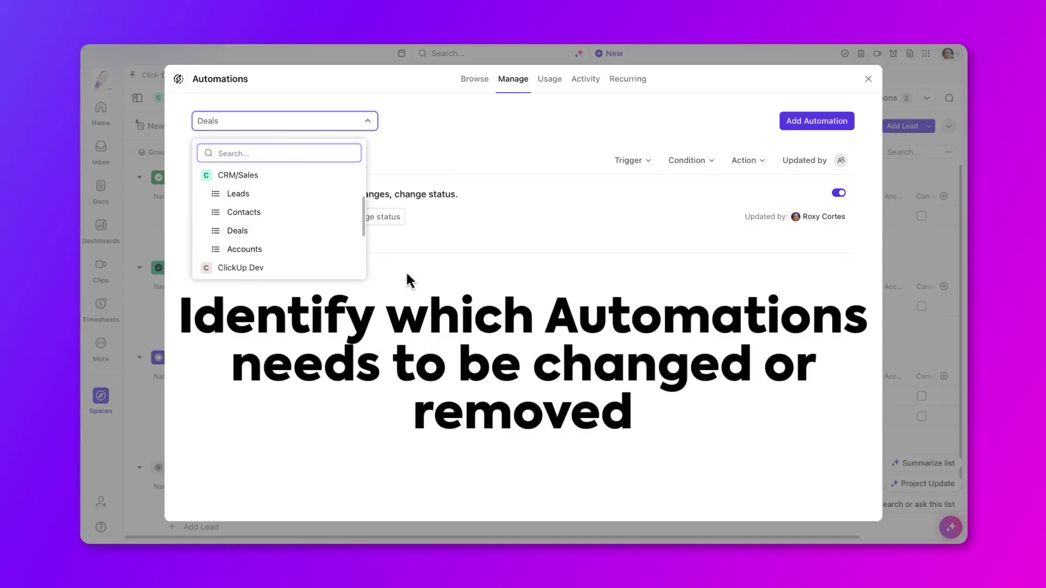
click(514, 300)
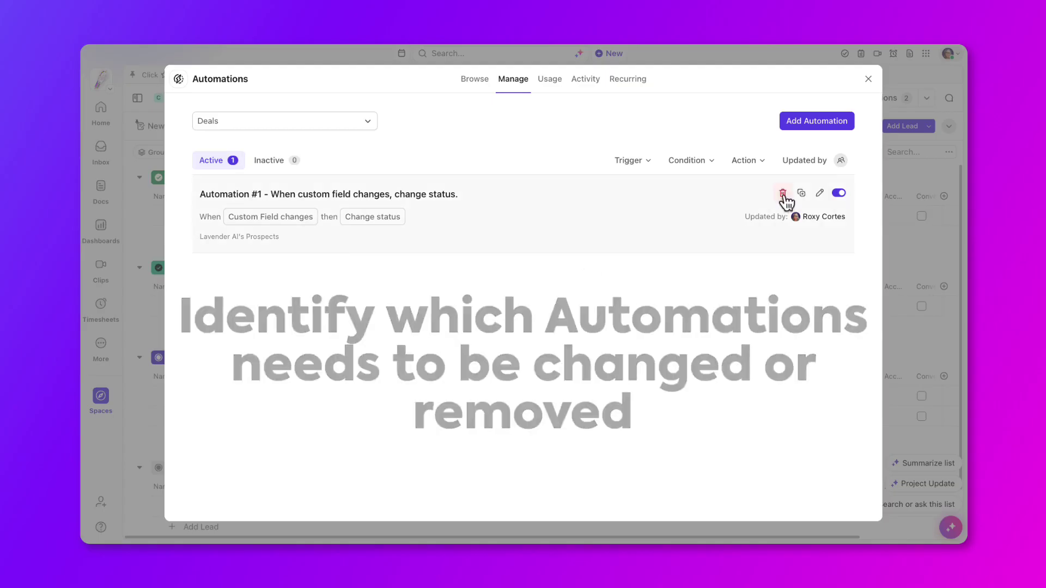
click(783, 194)
click(582, 228)
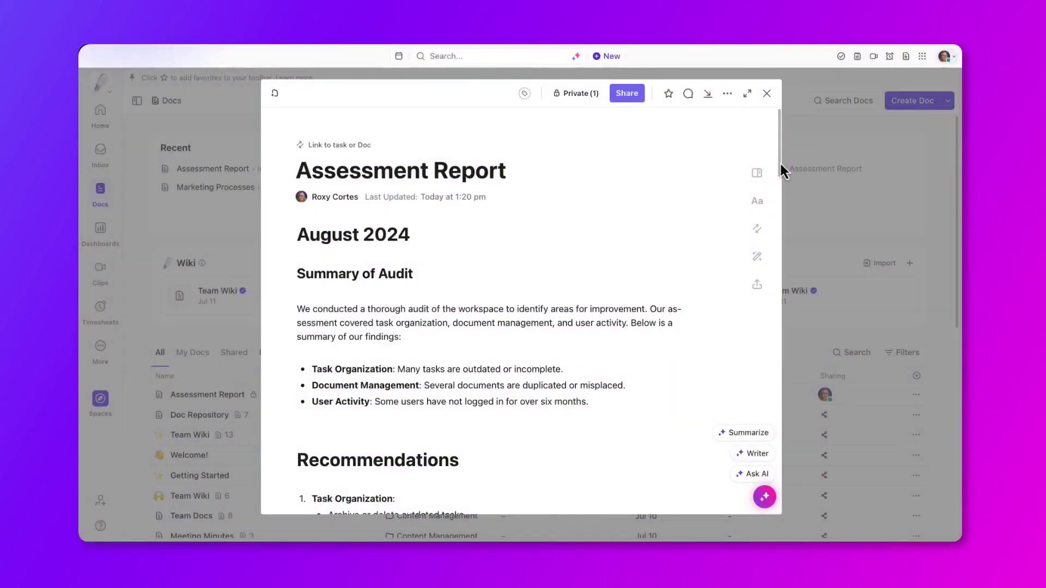
Turn the Assessment Action Items heading into a new task in the Strategic Planning list.
drag(779, 161, 781, 424)
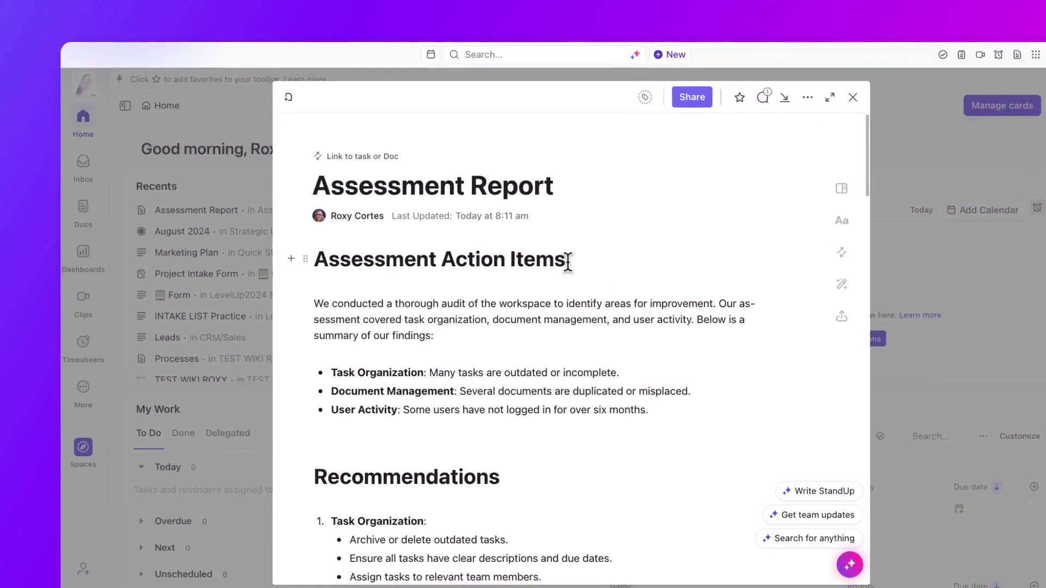
drag(566, 262, 327, 285)
click(773, 248)
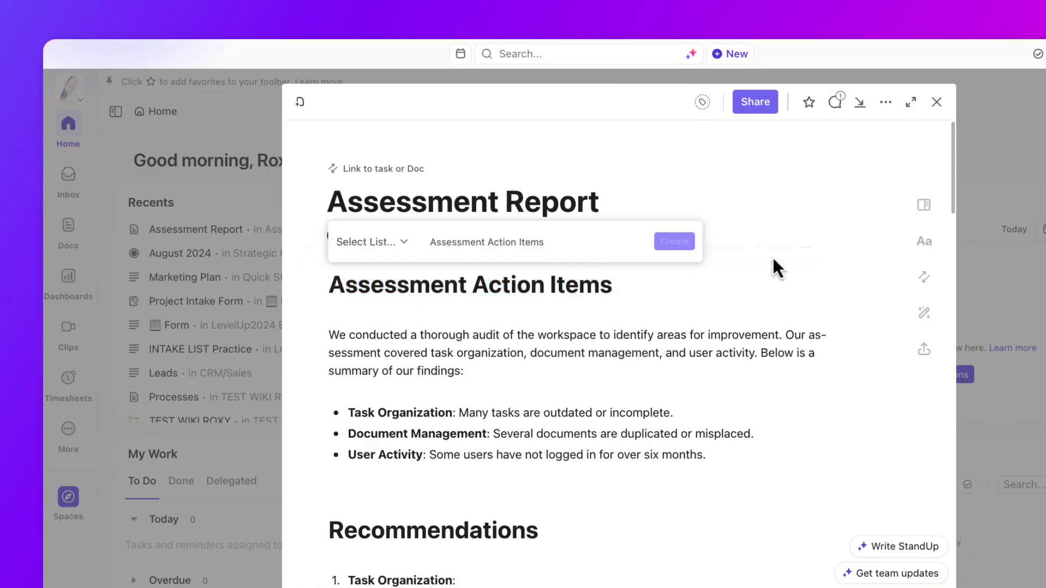
click(398, 248)
click(392, 417)
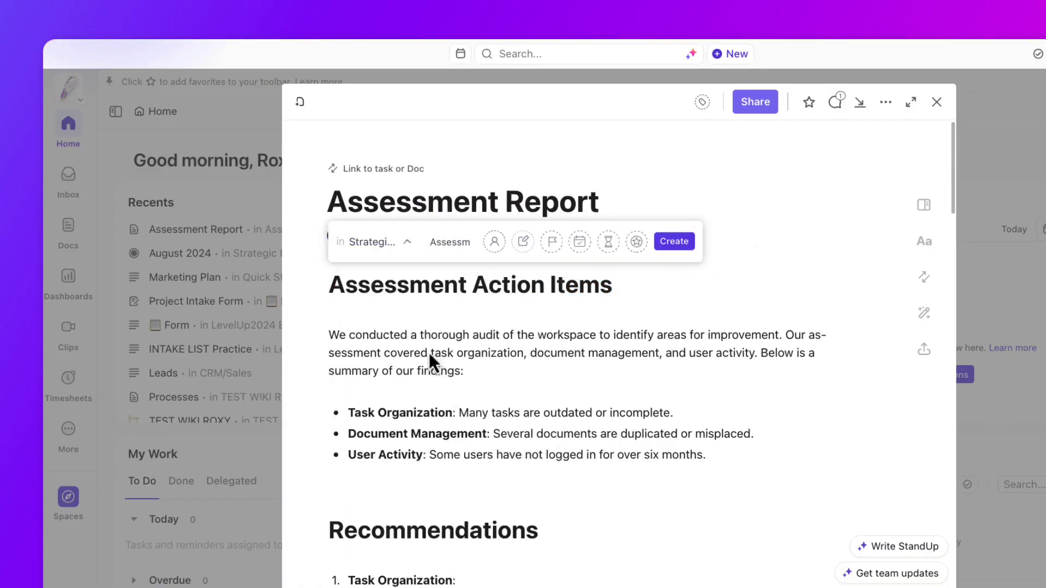
Assign the task to COE, set its due date to Oct 31, and create it.
click(496, 246)
text(coe)
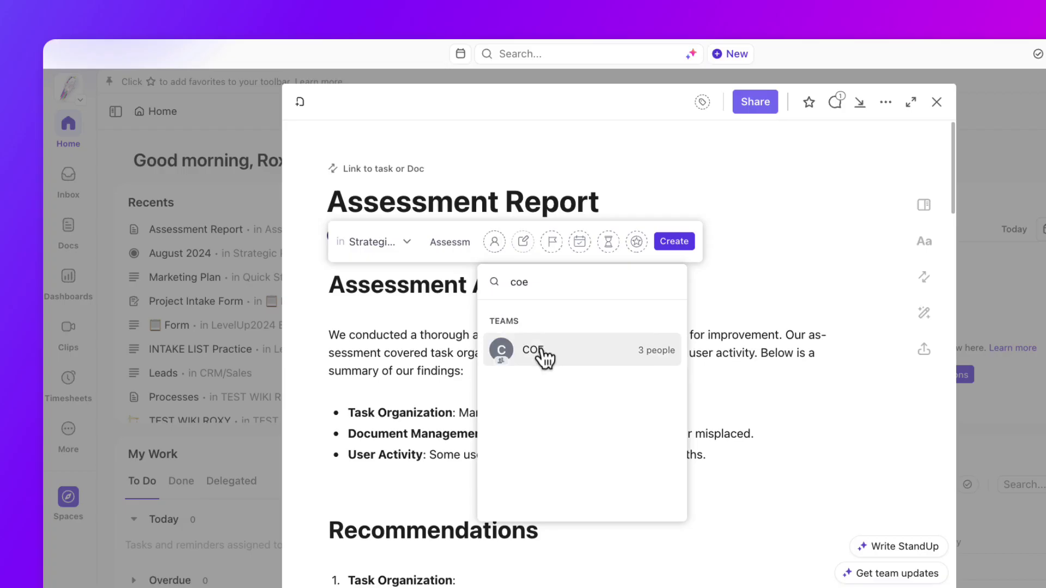
click(539, 353)
click(579, 243)
click(861, 464)
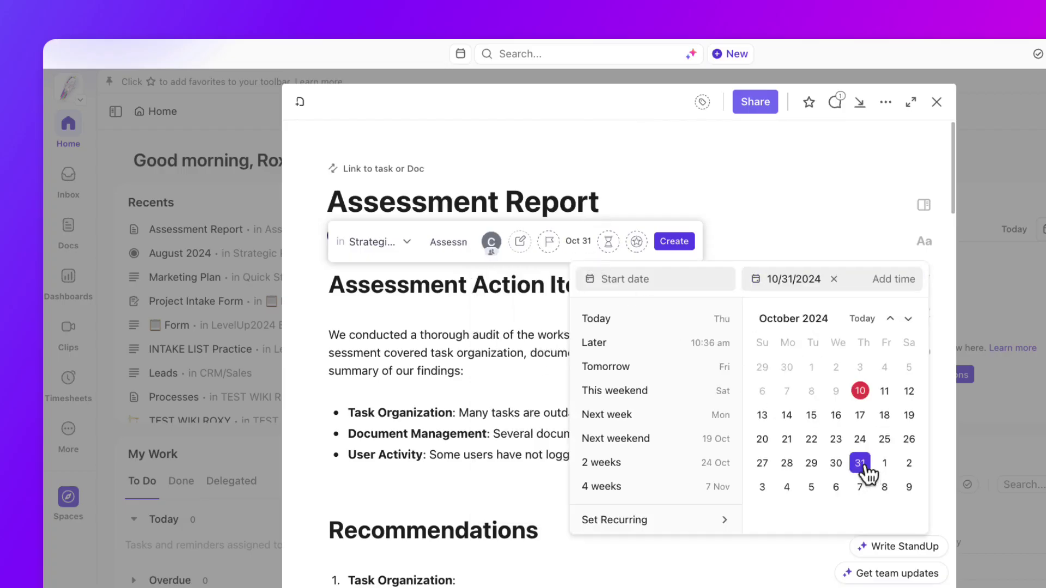
click(674, 243)
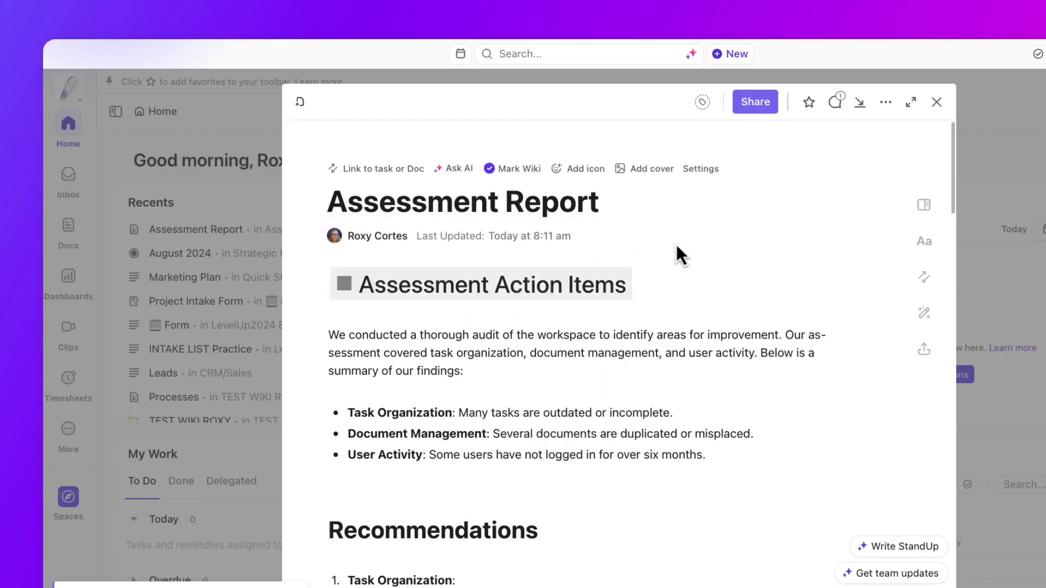
Paste the team review message into the Assessment Action Items description and bold 'October 31st, 11:59 pm'.
click(491, 285)
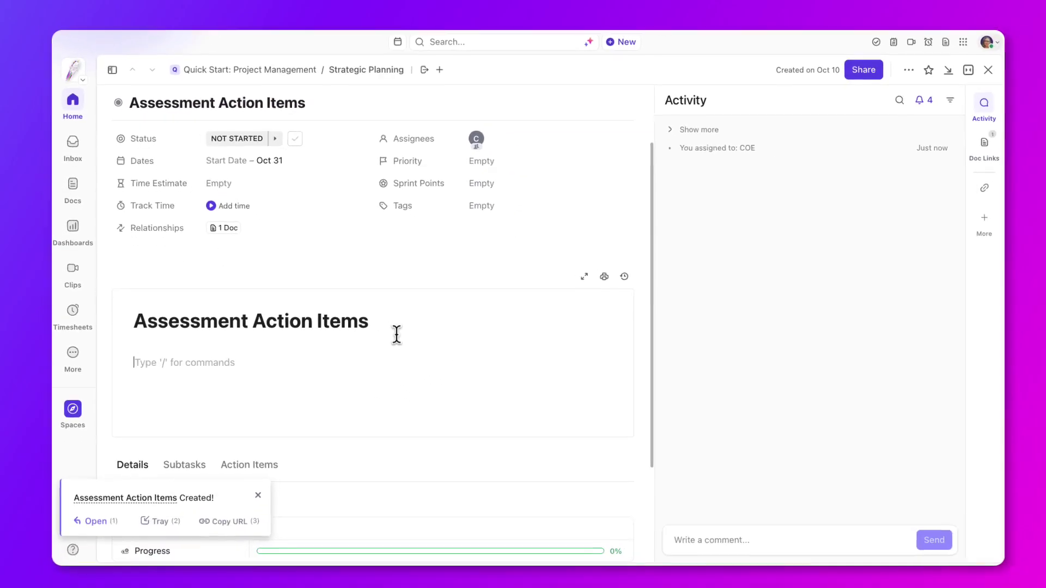
text(Hi Team,  Please review the action items attached in this Assessment Report. Kindly confirm if you agree to the proposed changes, specifically on the items to be deleted.  You have until the end of this month, October 31st, 11:59 pm to review (or dispute) the proposed actions. If you need to relocate your work, or if you have any concerns, please do not hesitate to contact the admin team.)
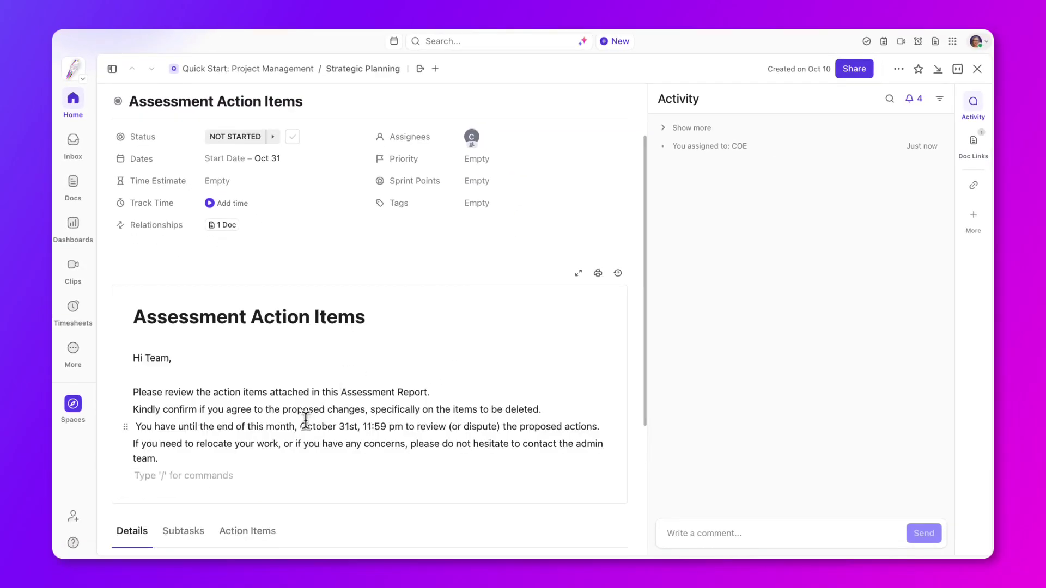
drag(373, 427, 402, 428)
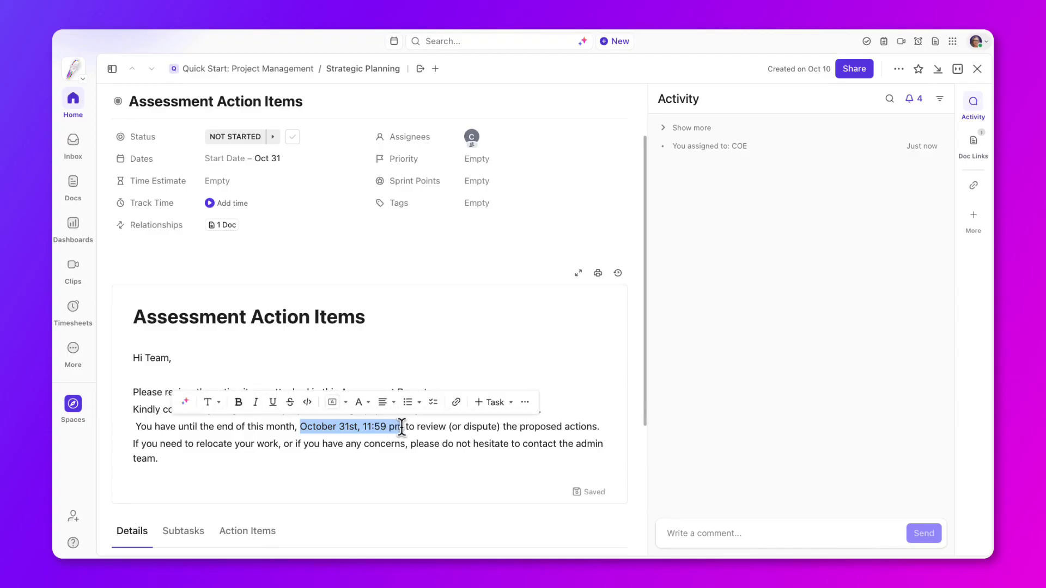
click(241, 406)
click(394, 353)
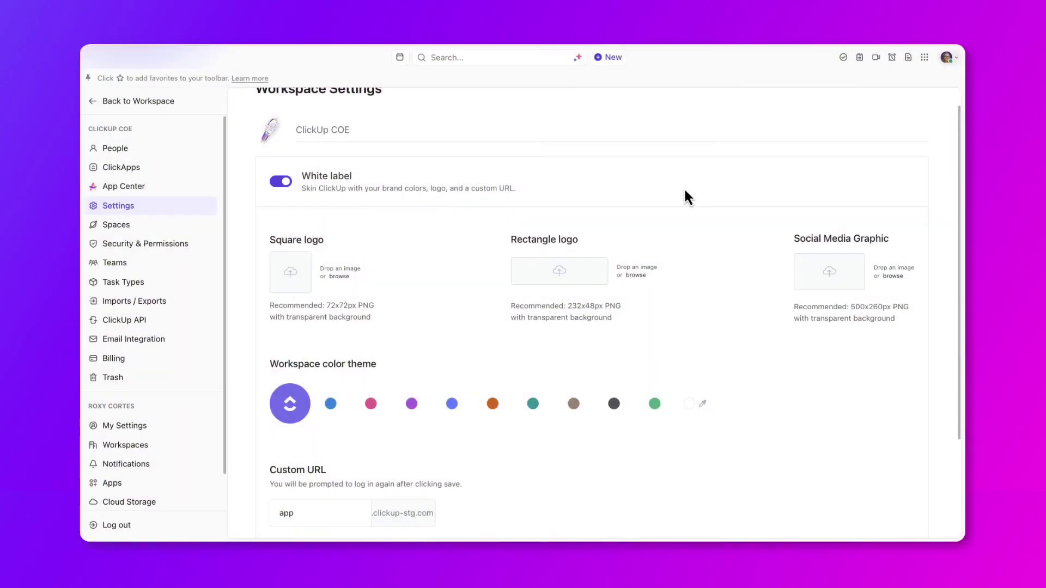
Open the Demo Event - 2023 task in New Campaigns and archive it from its actions menu.
click(143, 380)
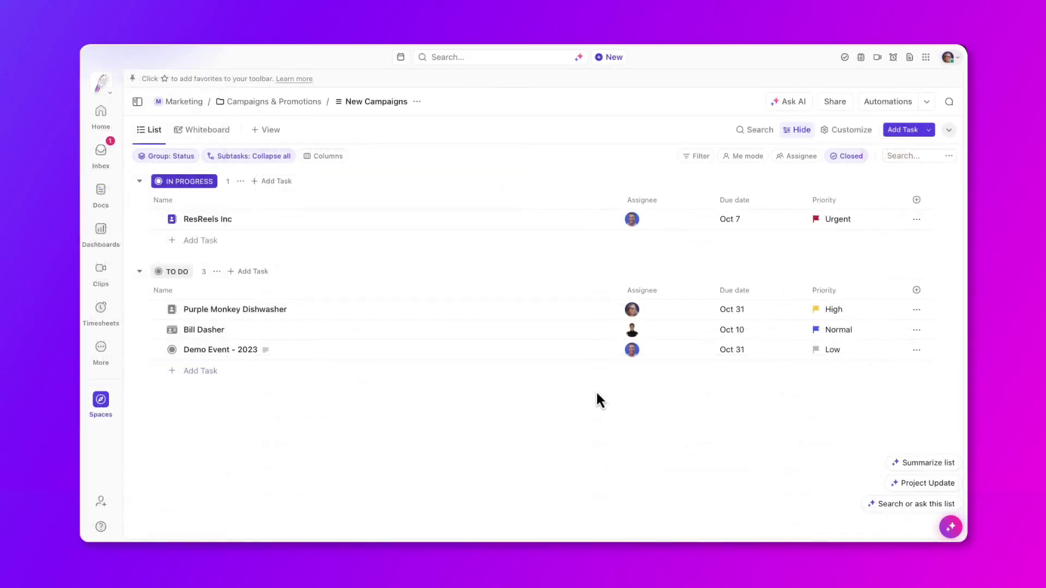
click(239, 355)
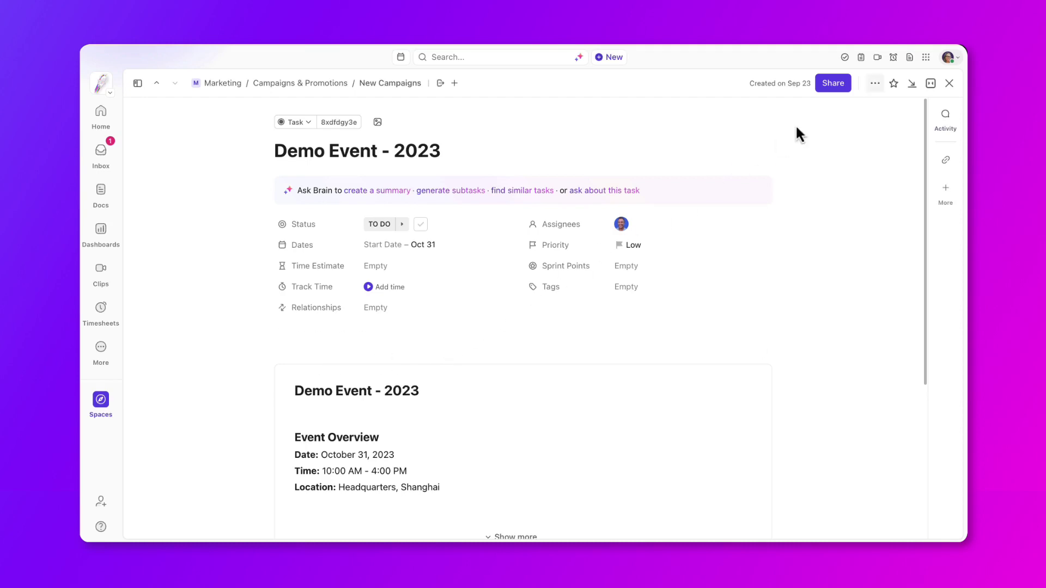
click(872, 81)
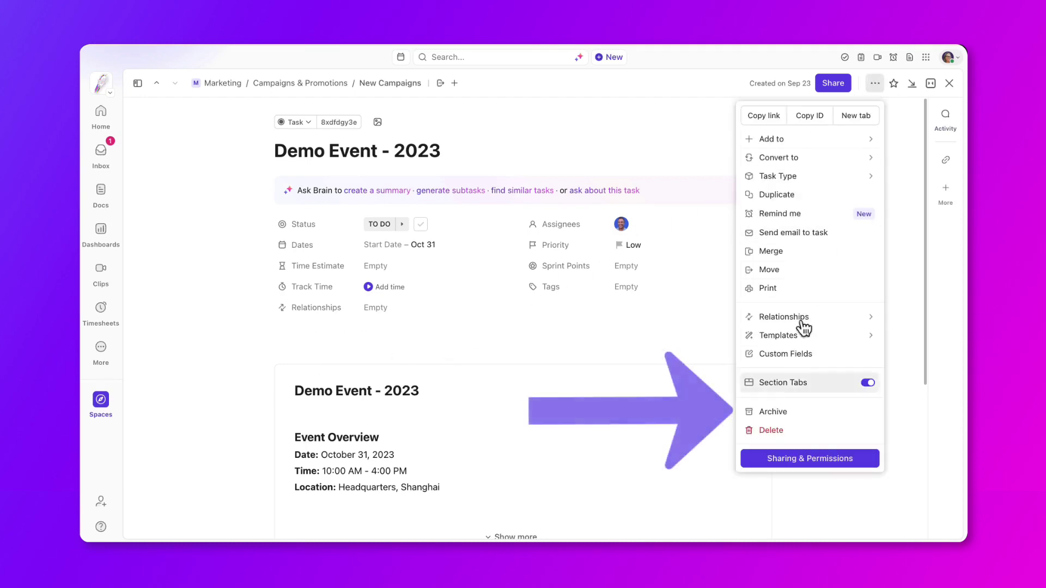
click(773, 413)
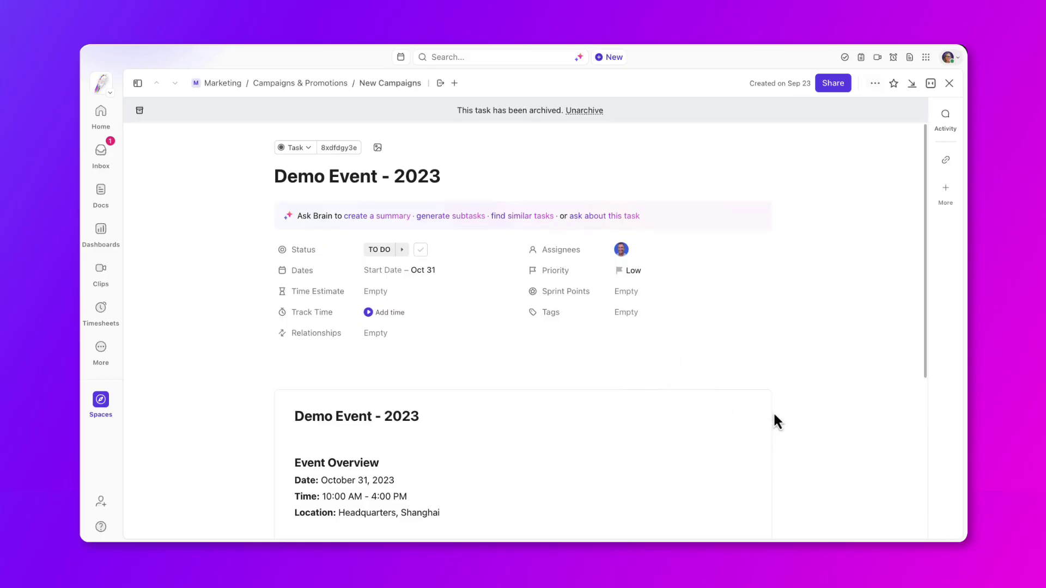